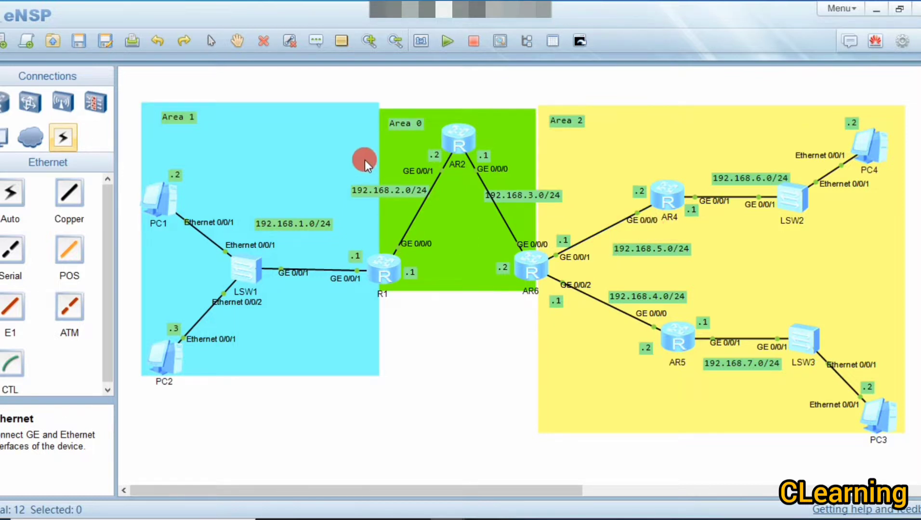
- Open router R1's console, wake the timed-out session and enter system view
drag(350, 151, 348, 154)
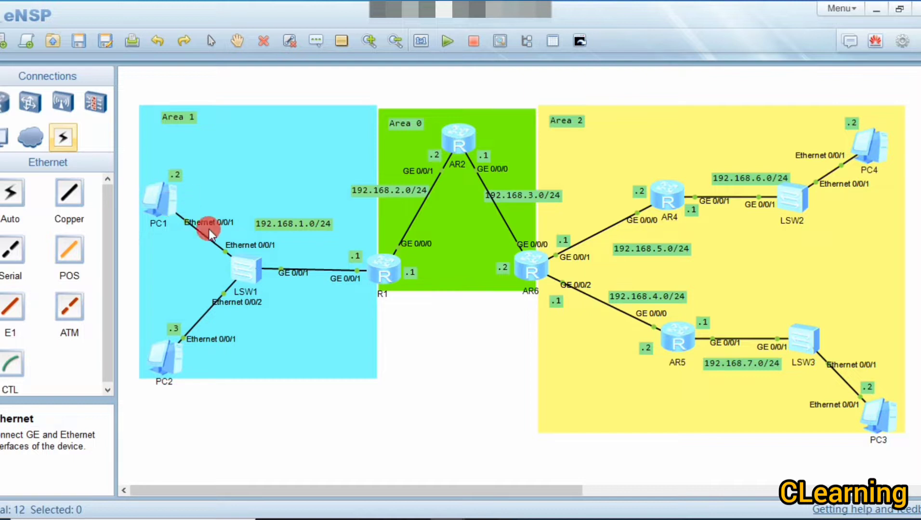
double_click(390, 269)
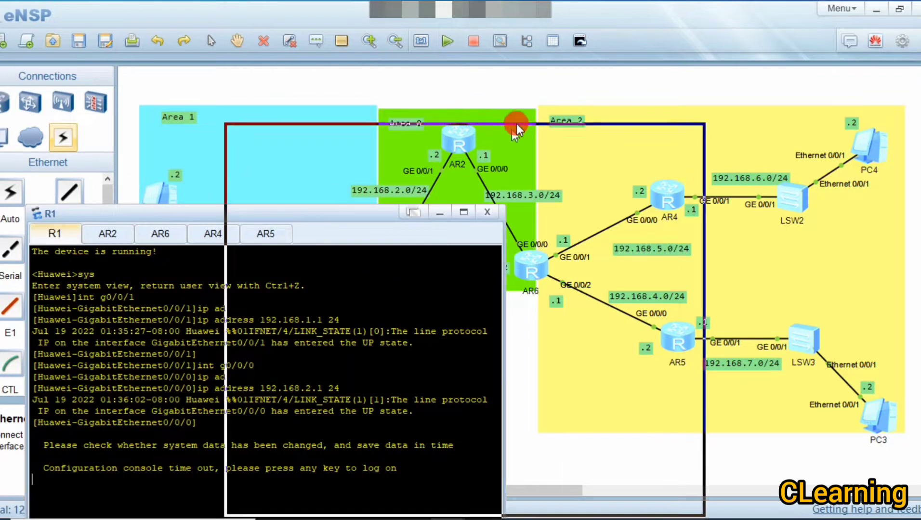
drag(517, 122, 536, 99)
click(490, 367)
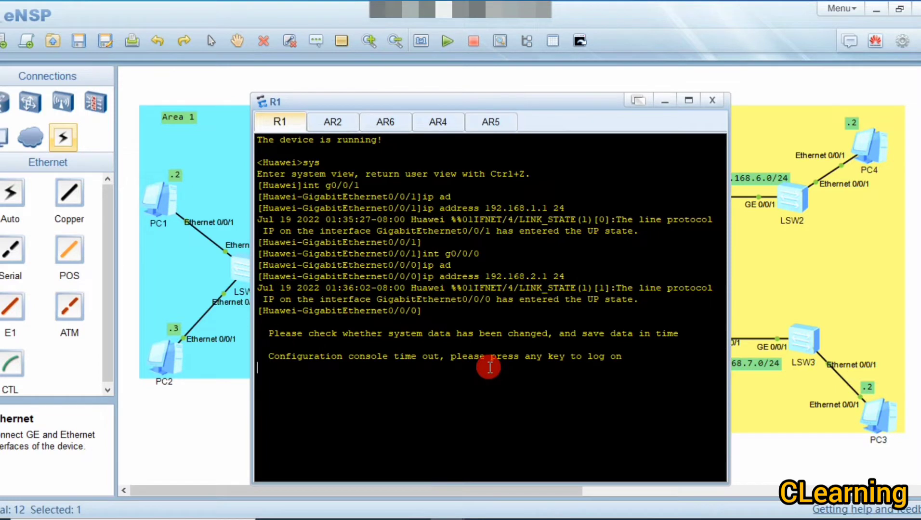
key(Return)
key(Return)
text(sys)
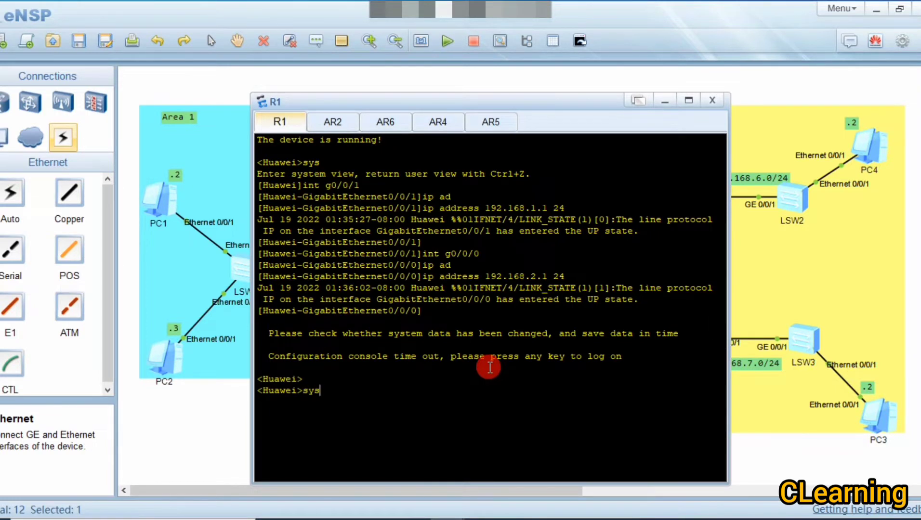
key(Return)
- Start OSPF process 1 on R1
text(on)
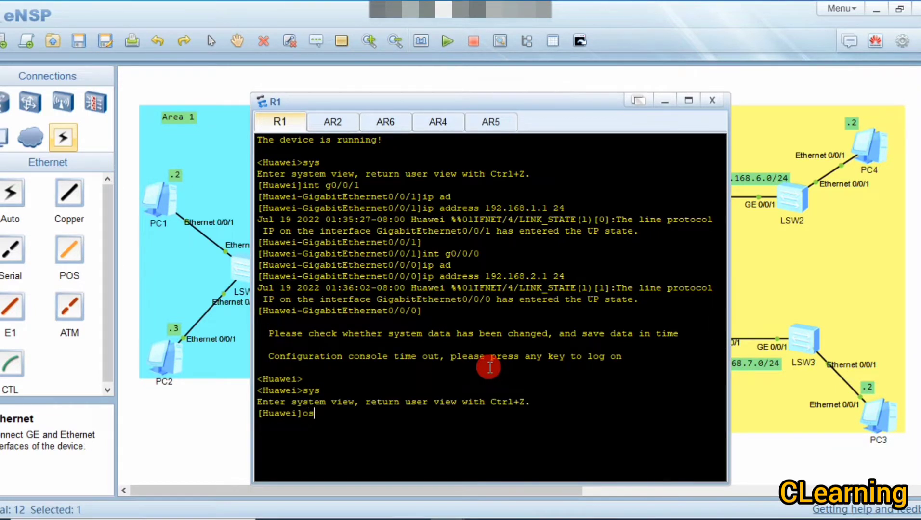
text(p)
key(Tab)
text(1)
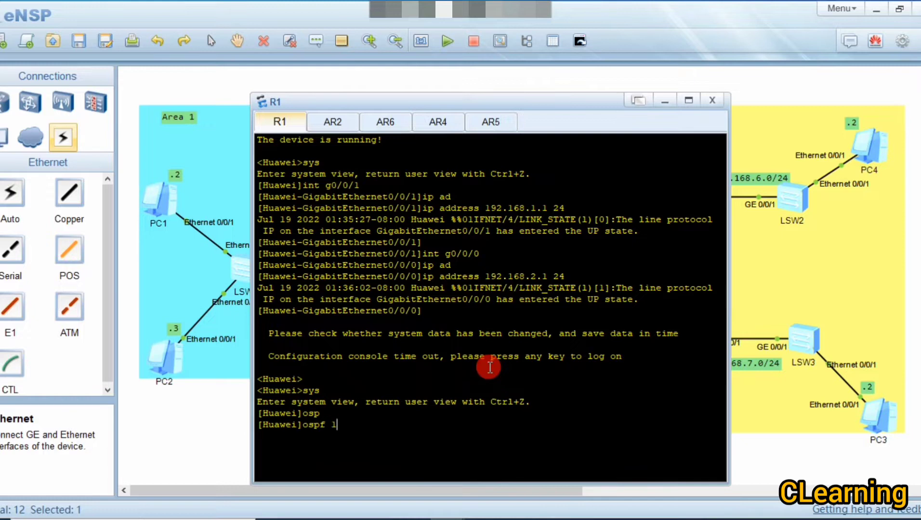
key(Return)
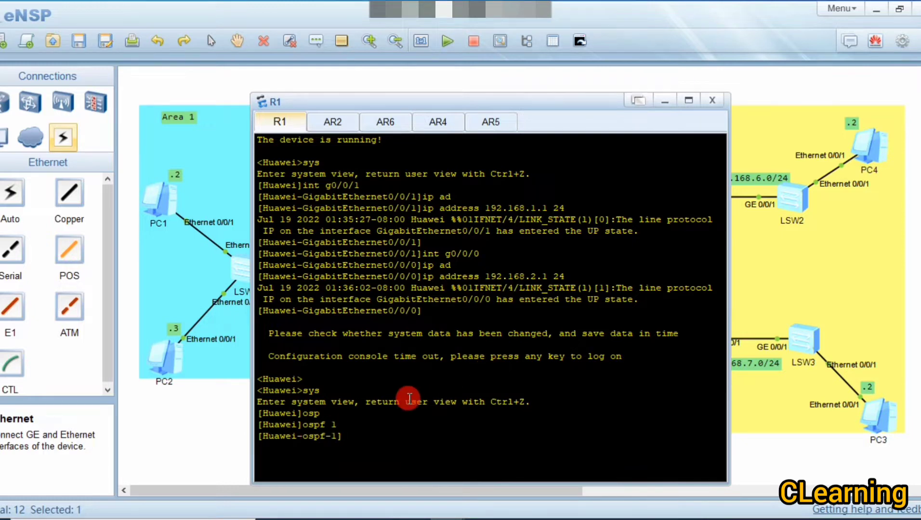
- Bring R1's console back up and move it aside so Area 1 and Area 0 of the topology stay visible
click(217, 449)
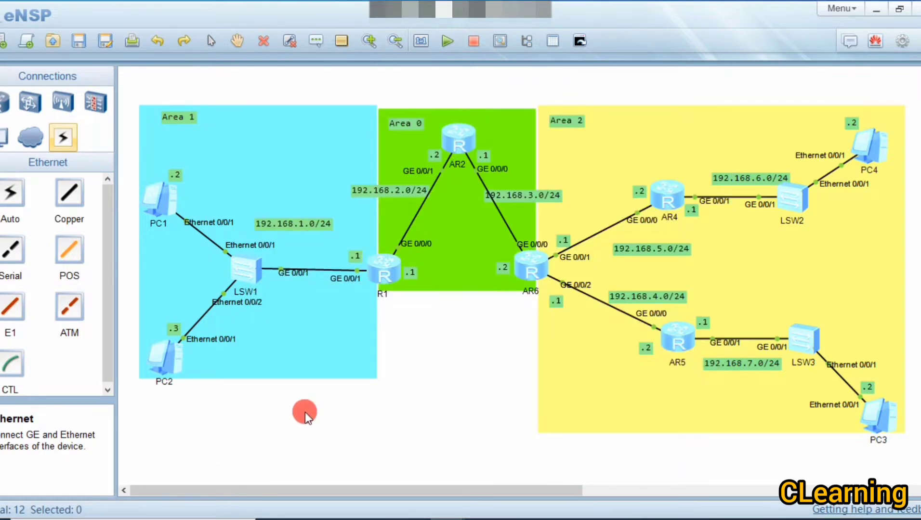
double_click(399, 268)
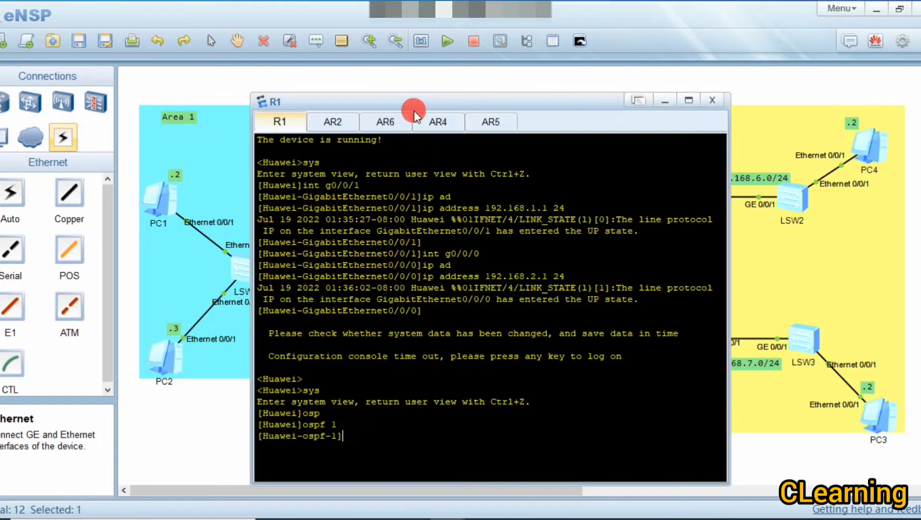
drag(413, 111, 742, 87)
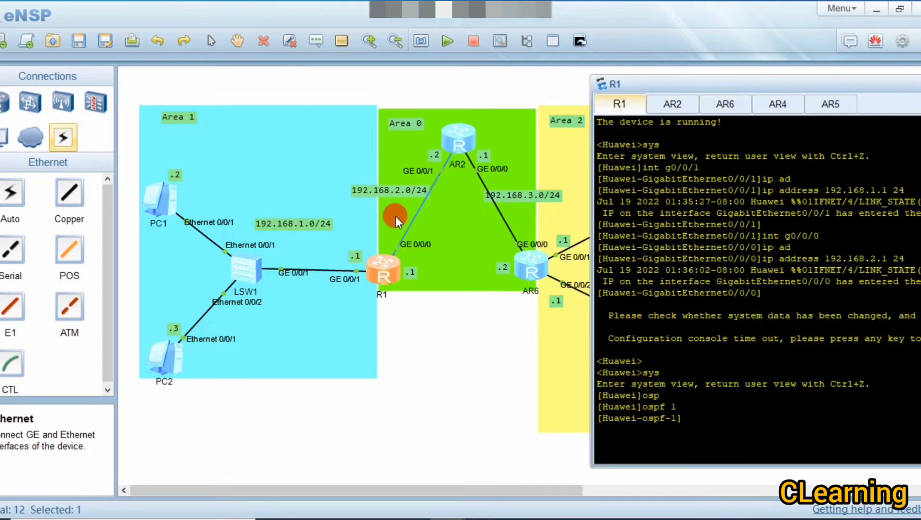
drag(379, 273, 376, 274)
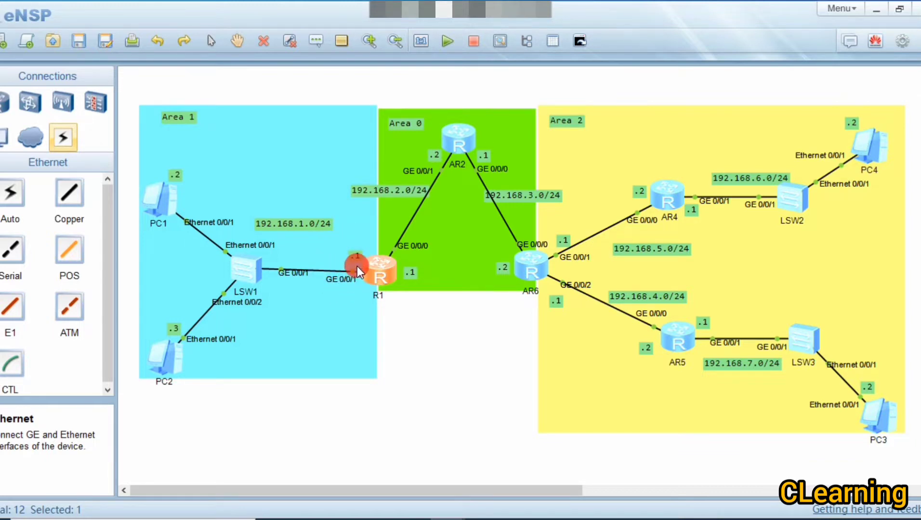
double_click(382, 273)
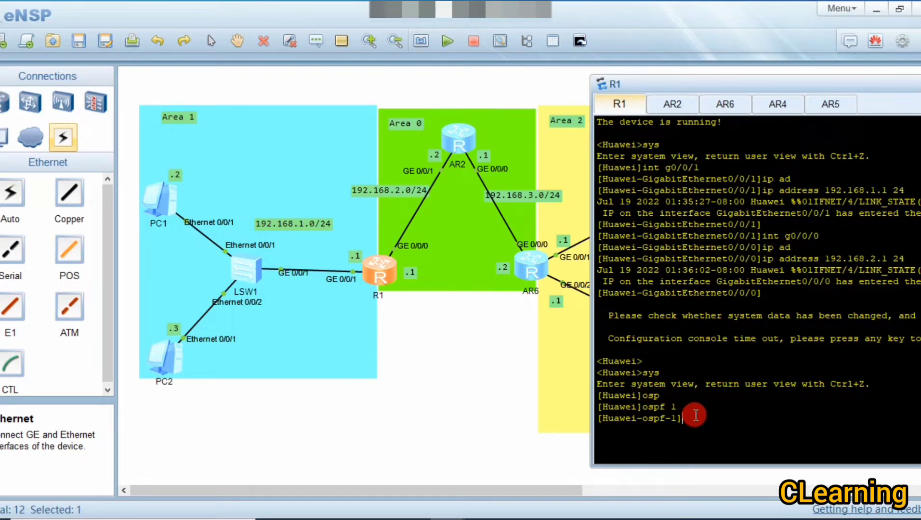
- Enter area 1 within R1's OSPF process 1
text(are)
key(Tab)
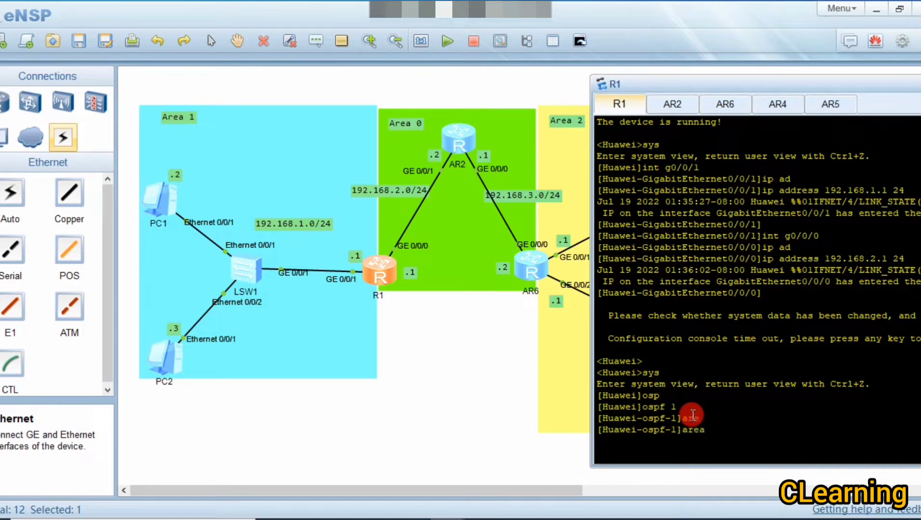
text(1)
key(Return)
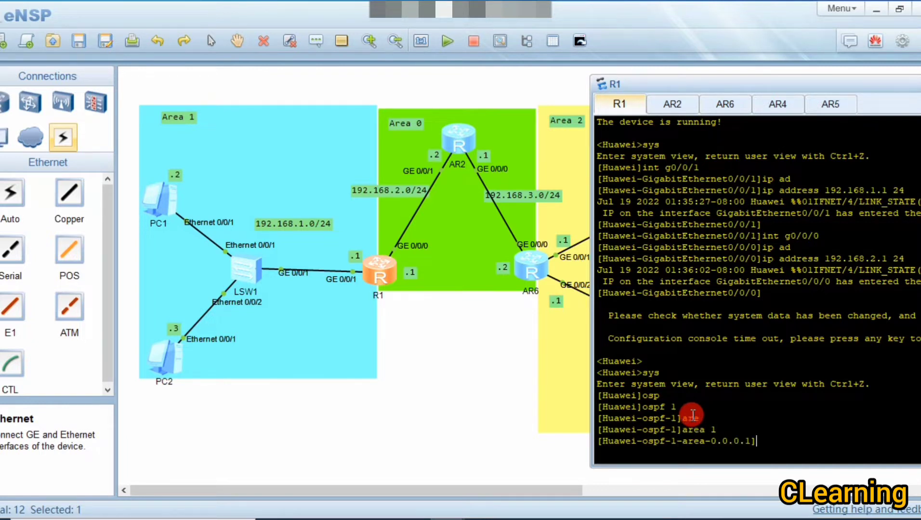
- Advertise network 192.168.1.0 with wildcard mask 0.0.0.255 in OSPF area 1 on R1
text(nt)
key(Tab)
key(BackSpace)
text(e)
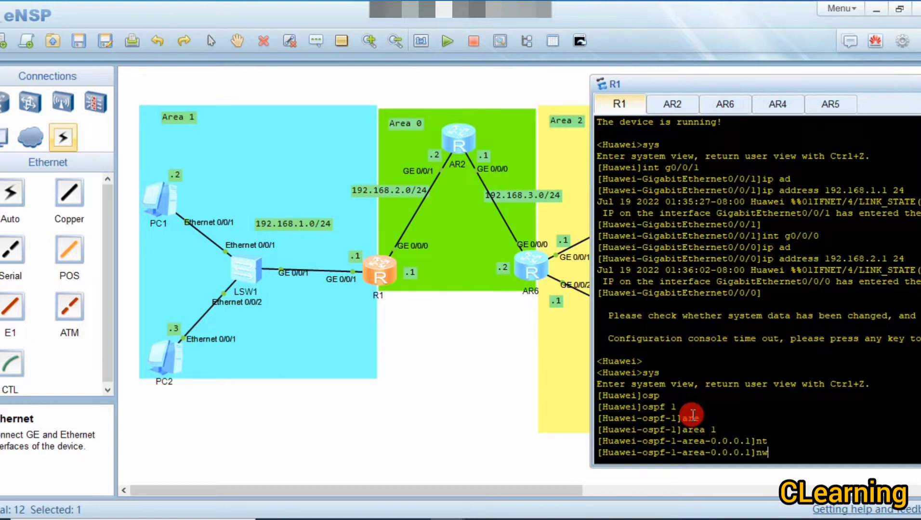
key(Tab)
text(1)
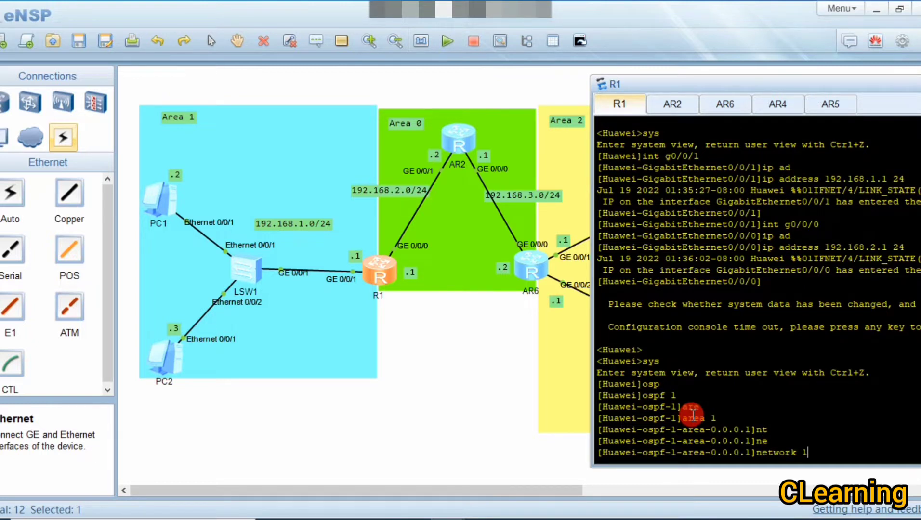
text(92.168.1.0 0.0.0.255)
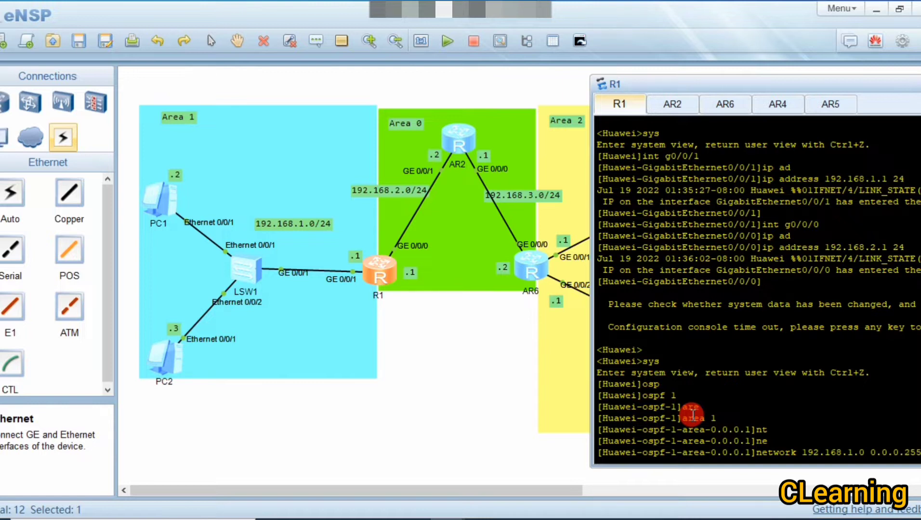
key(Return)
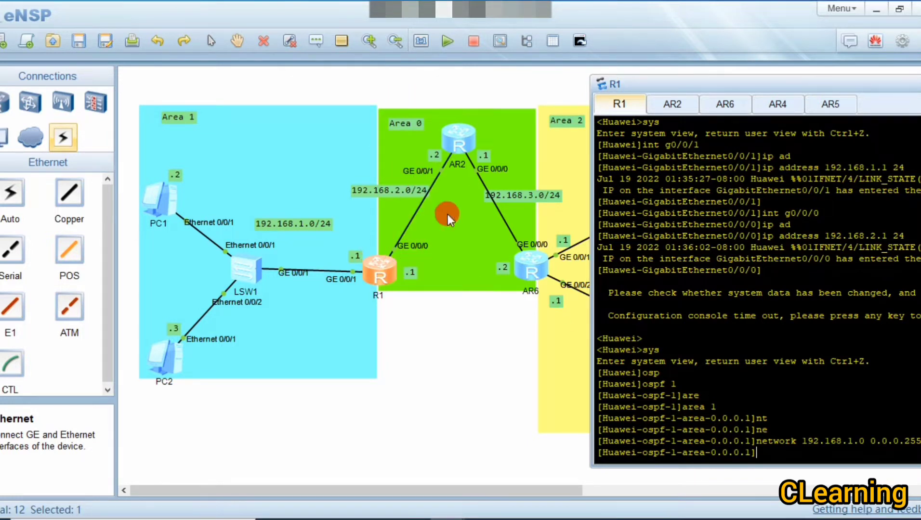
- Leave area 1 on R1 and enter OSPF area 0
text(q)
key(Return)
key(Return)
key(Return)
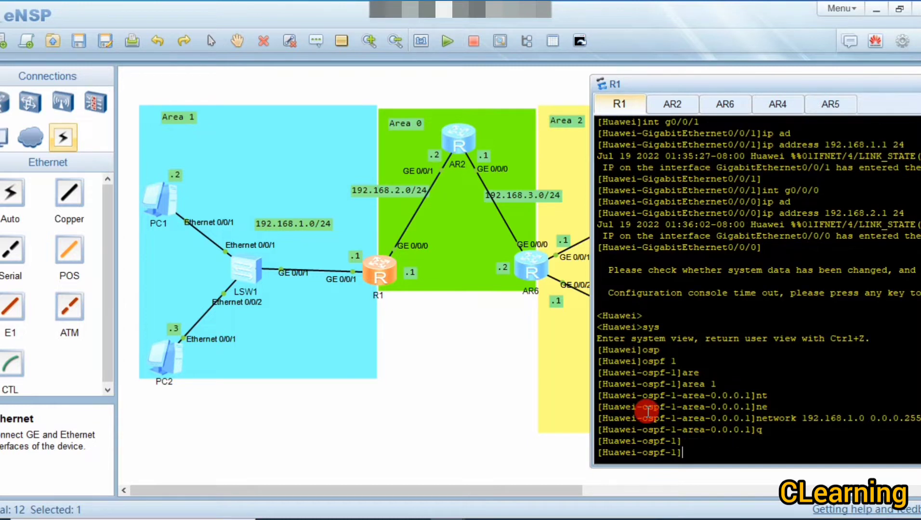
text(are)
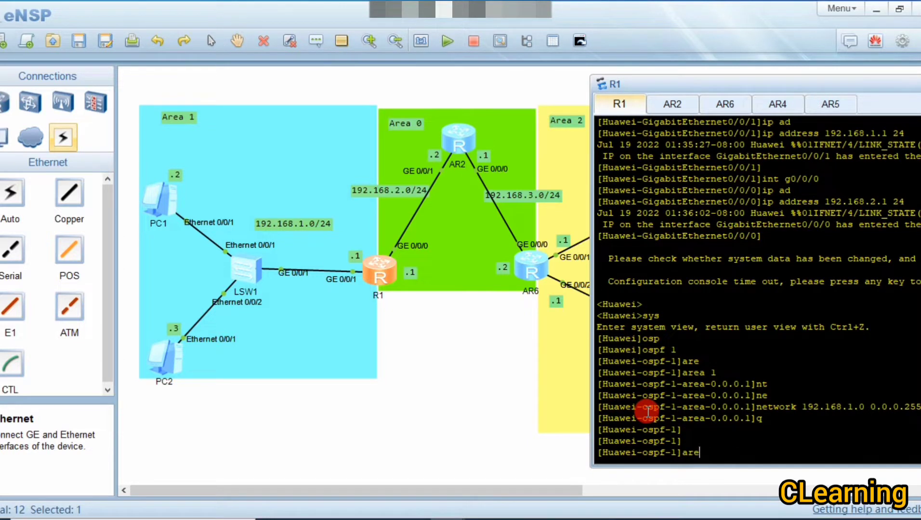
key(Tab)
text(0)
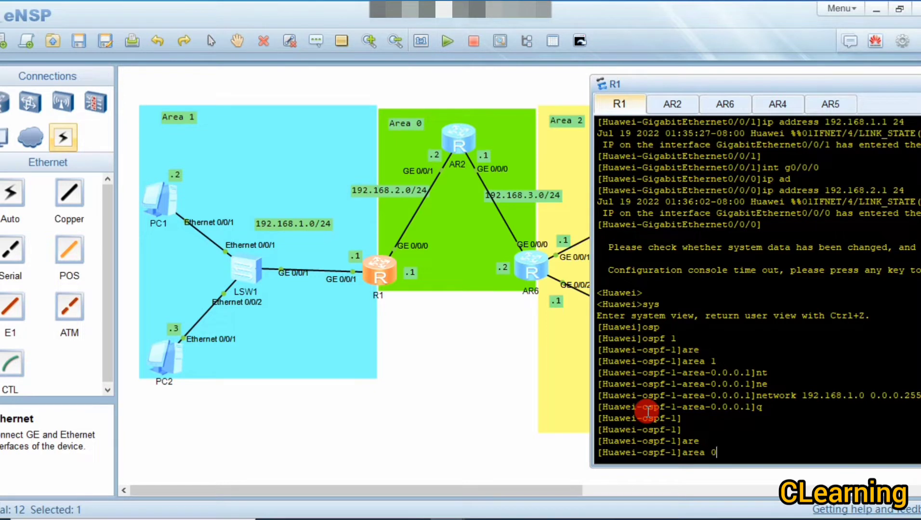
key(Return)
- Advertise R1's interface address 192.168.2.1 with wildcard mask 0.0.0.0 in OSPF area 0
text(net)
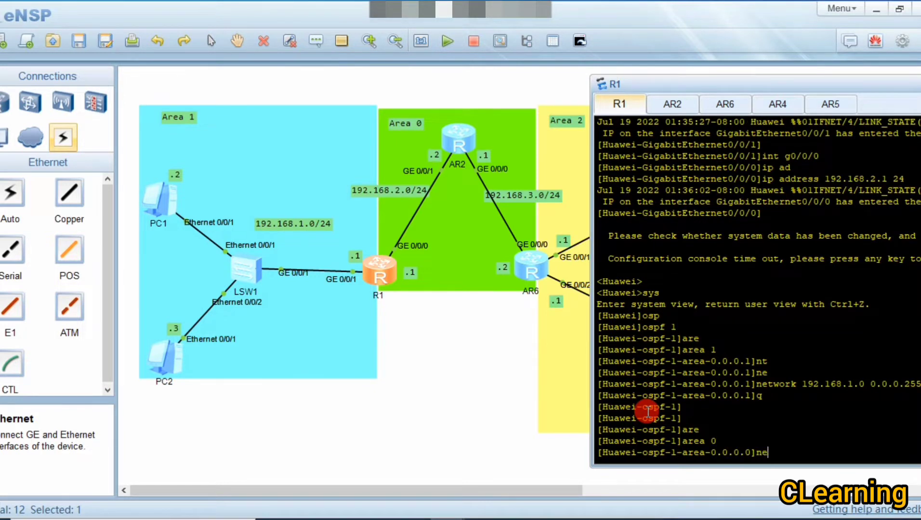
key(Tab)
text(192)
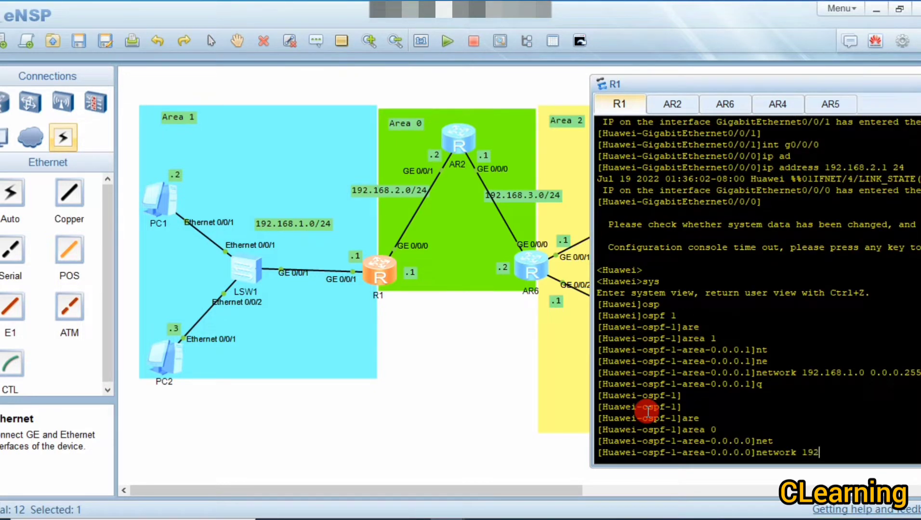
text(.168.2.0 0.0.0.0)
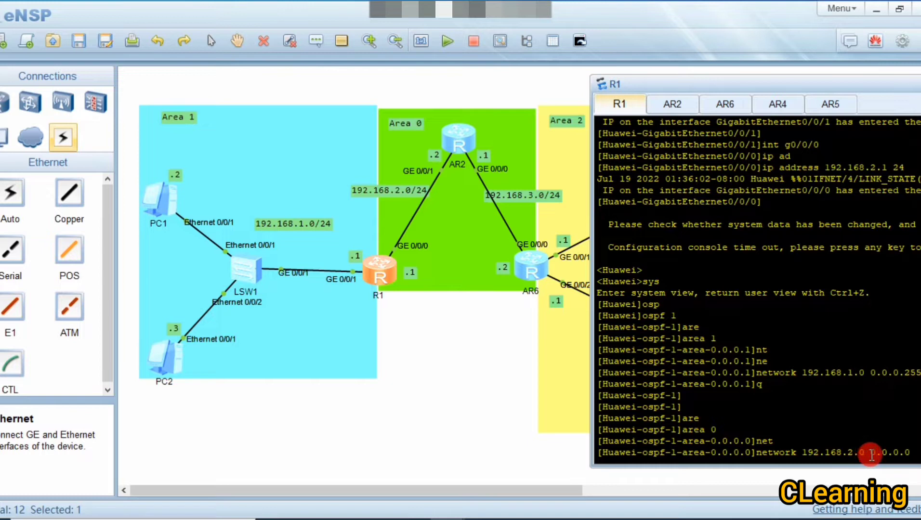
key(BackSpace)
key(BackSpace)
key(BackSpace)
key(BackSpace)
key(BackSpace)
key(BackSpace)
key(BackSpace)
key(BackSpace)
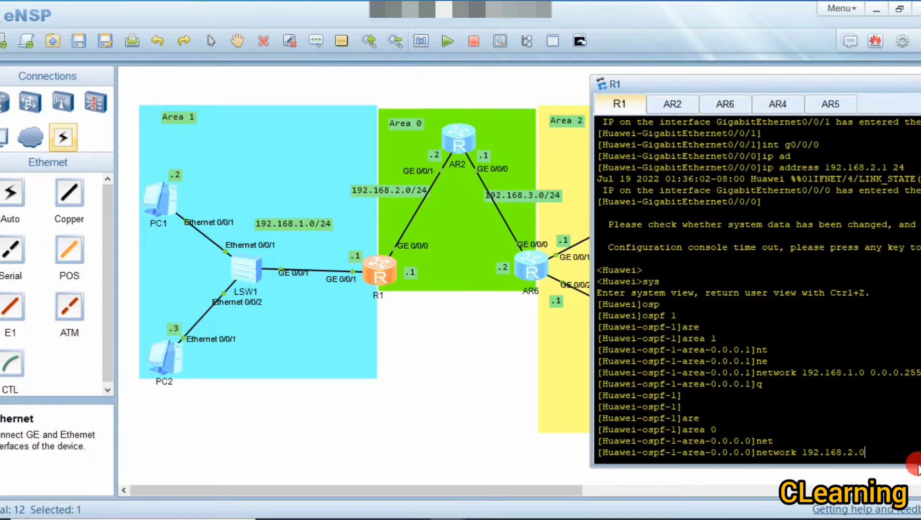
key(BackSpace)
text(1 0.0.0.0)
key(Return)
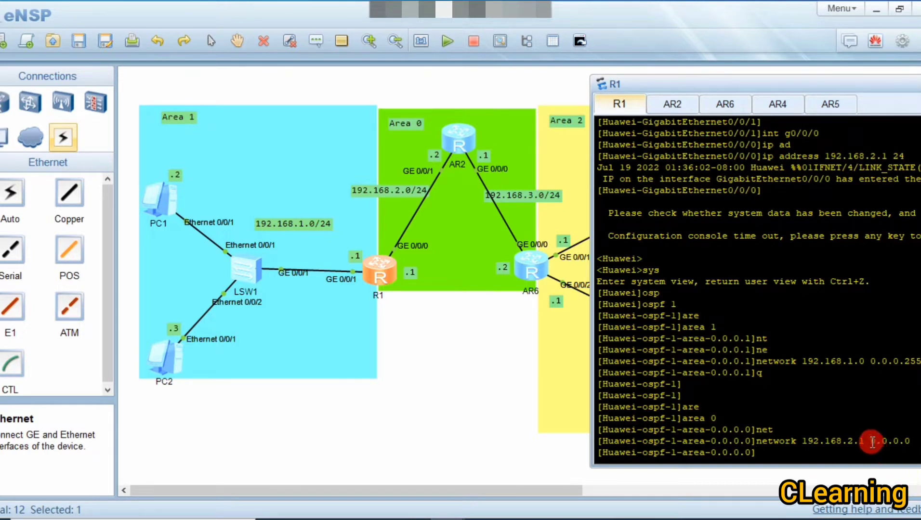
drag(870, 442, 915, 441)
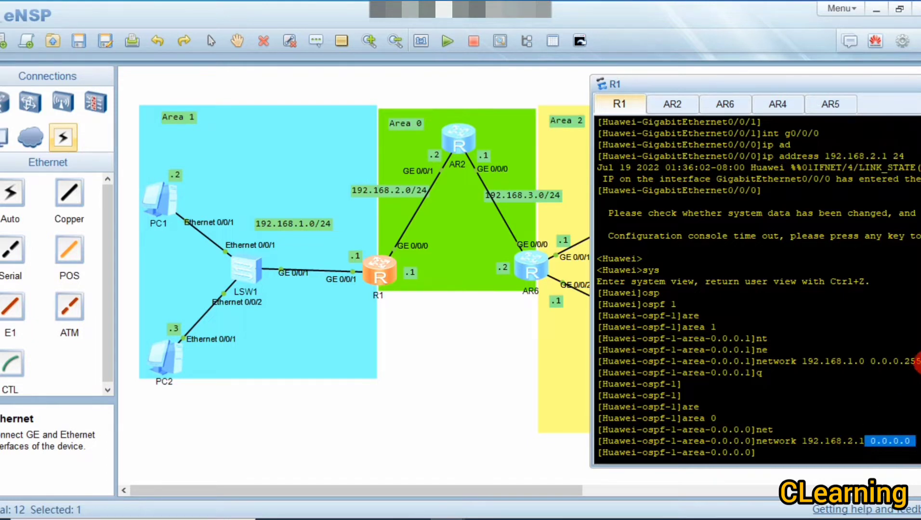
drag(916, 361, 869, 366)
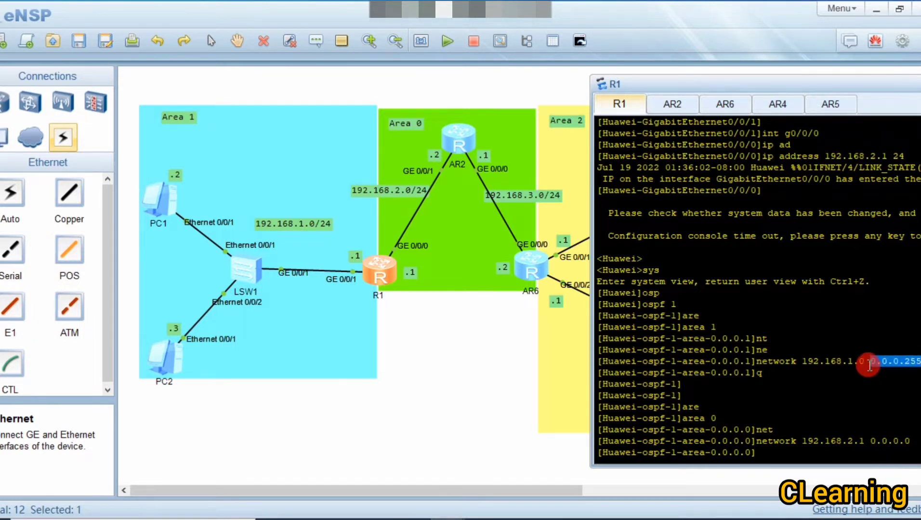
click(866, 384)
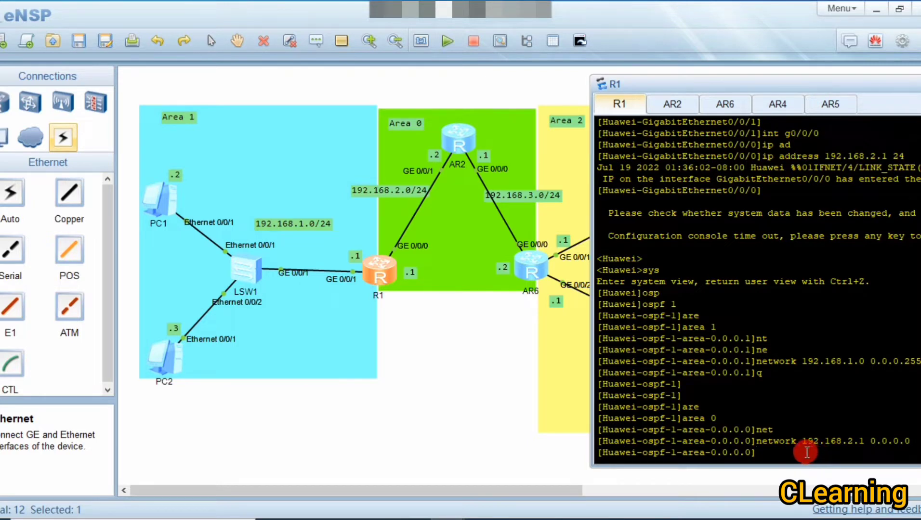
- Open router AR2's console, wake the timed-out session and enter system view
click(514, 349)
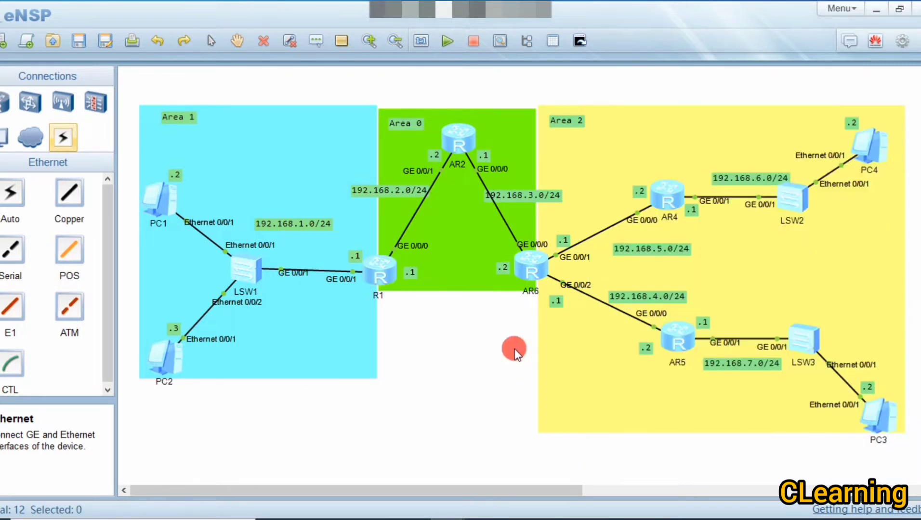
double_click(469, 137)
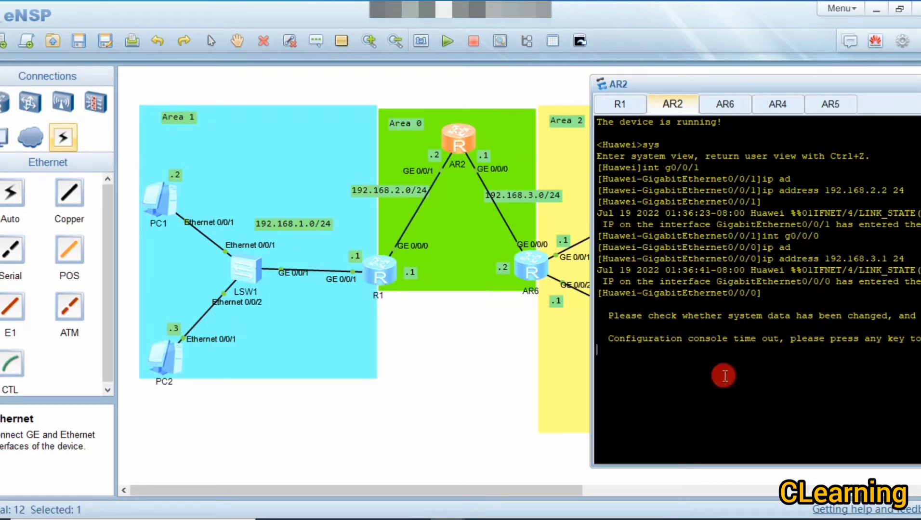
key(Return)
key(Return)
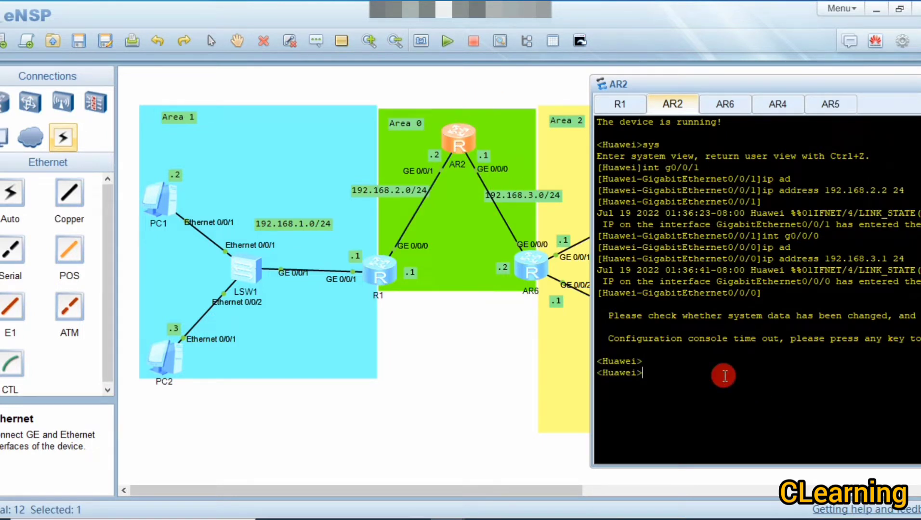
text(sys)
key(Return)
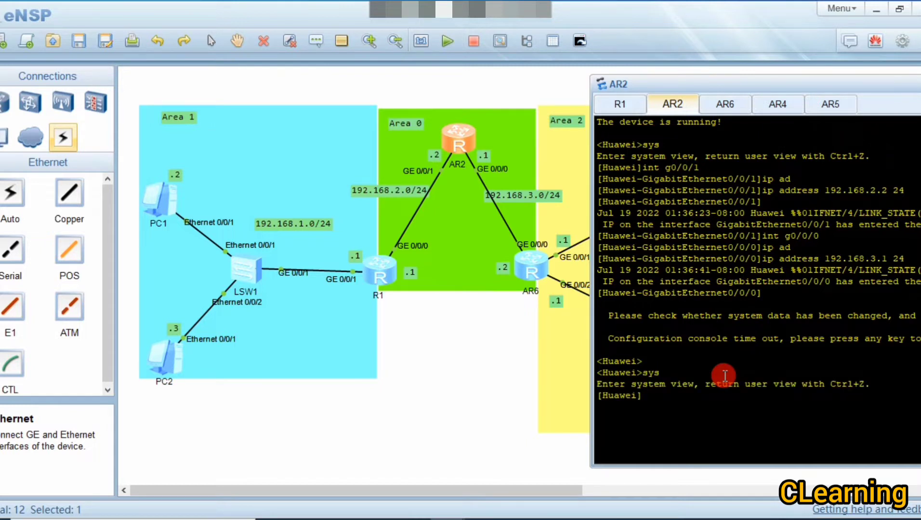
- Start OSPF process 1 on AR2
text(osp)
key(Tab)
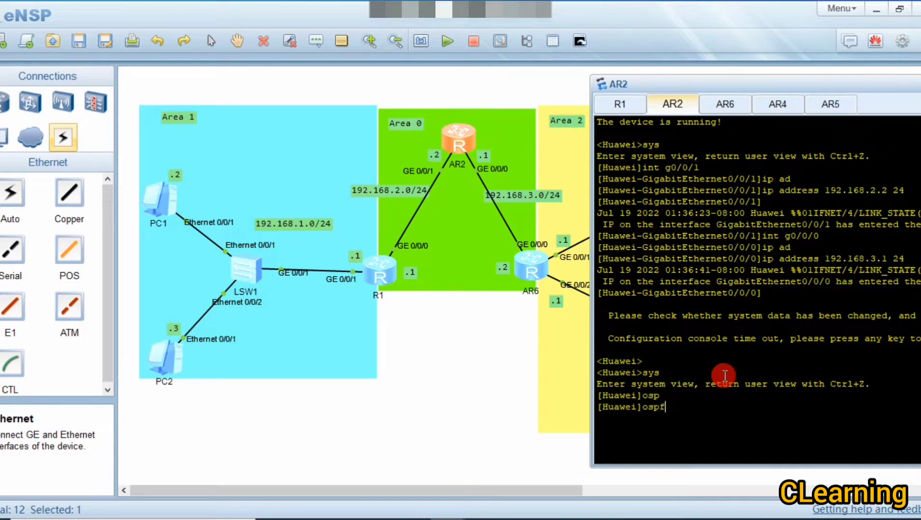
text(1)
key(Return)
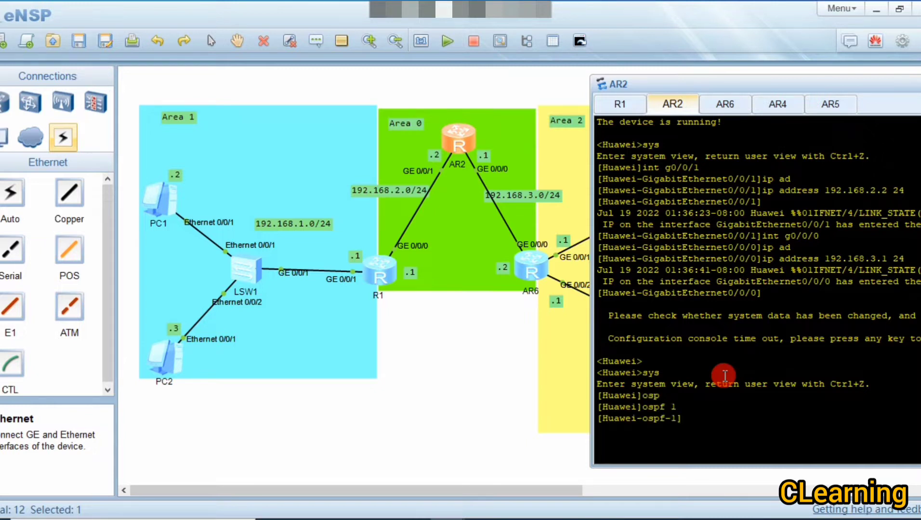
- Enter OSPF area 0 on AR2
text(ar)
key(Tab)
key(BackSpace)
key(BackSpace)
key(BackSpace)
key(BackSpace)
key(BackSpace)
key(BackSpace)
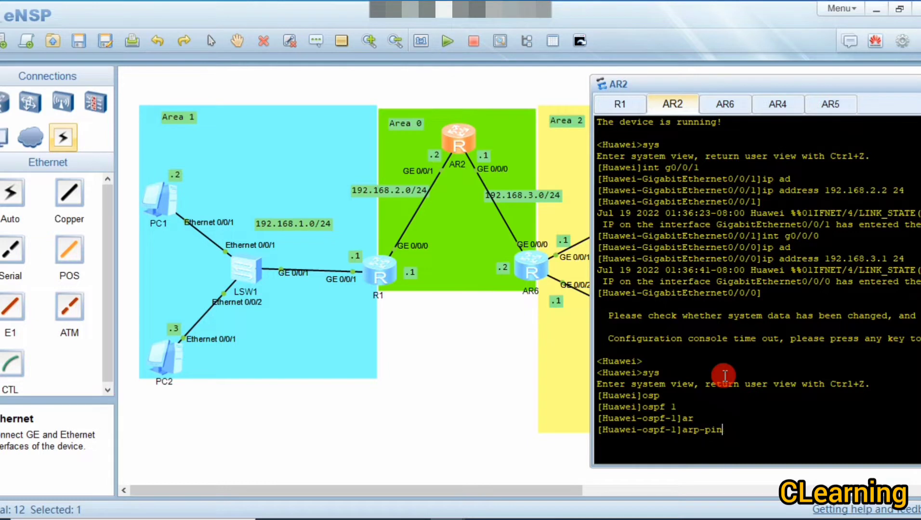
text(e)
key(Tab)
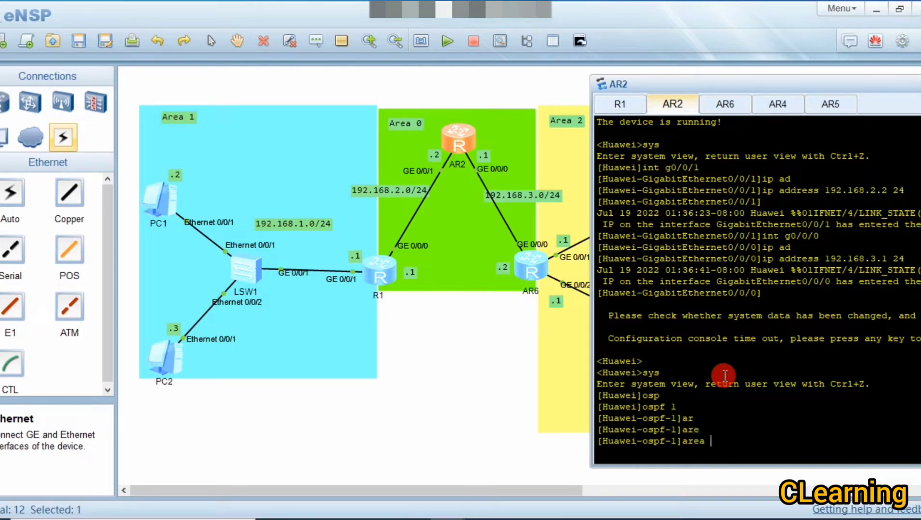
text(0)
key(Return)
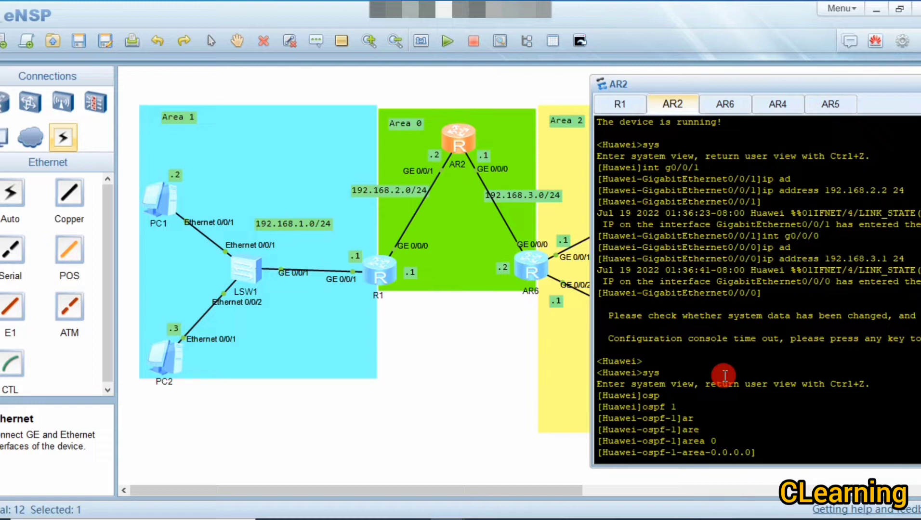
- Advertise AR2's interface address 192.168.2.2 with wildcard mask 0.0.0.0 in OSPF area 0
text(net)
key(Tab)
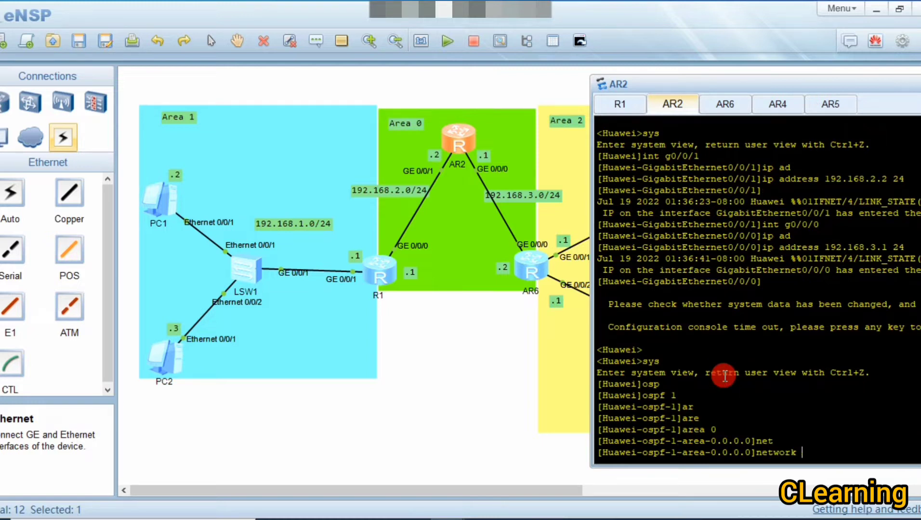
text(192.168.2.2 0.0.0.0)
key(Return)
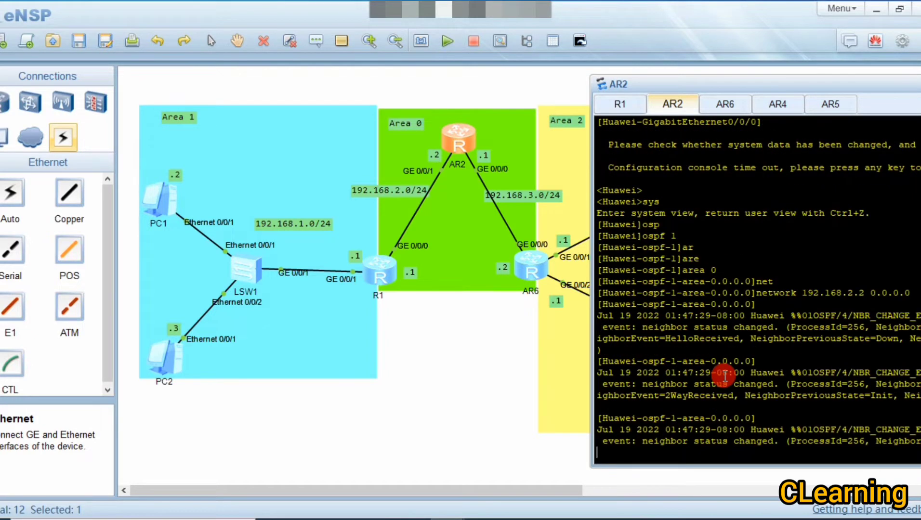
- Advertise AR2's interface address 192.168.3.1 with wildcard mask 0.0.0.0 in OSPF area 0
text(n)
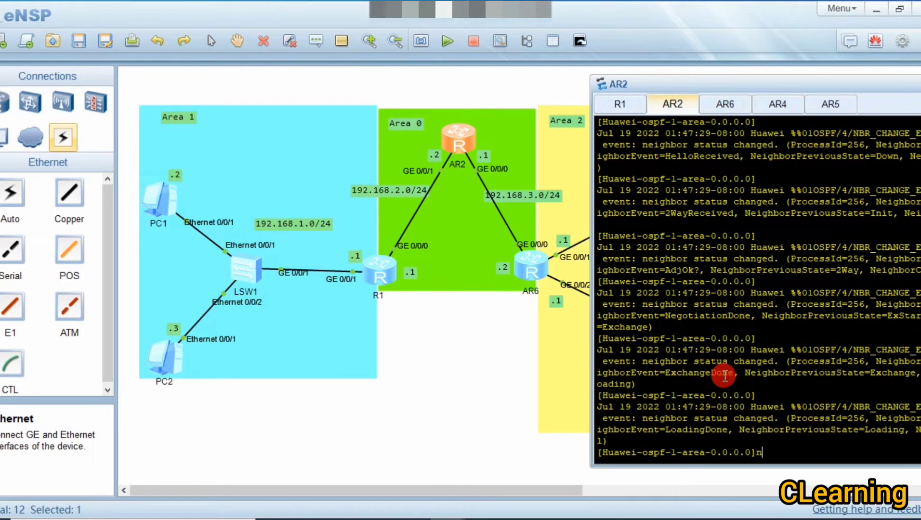
text(et)
key(Tab)
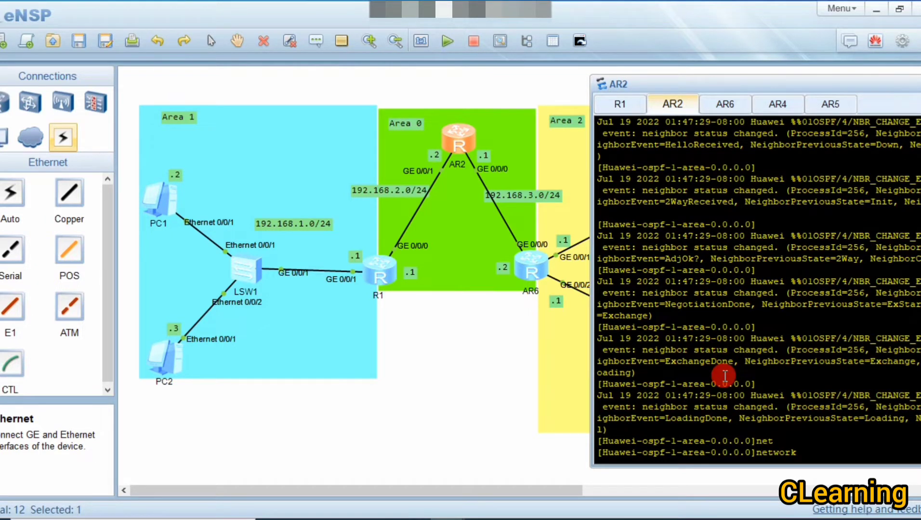
text(192.168.3.1 0.0.0.0)
key(Return)
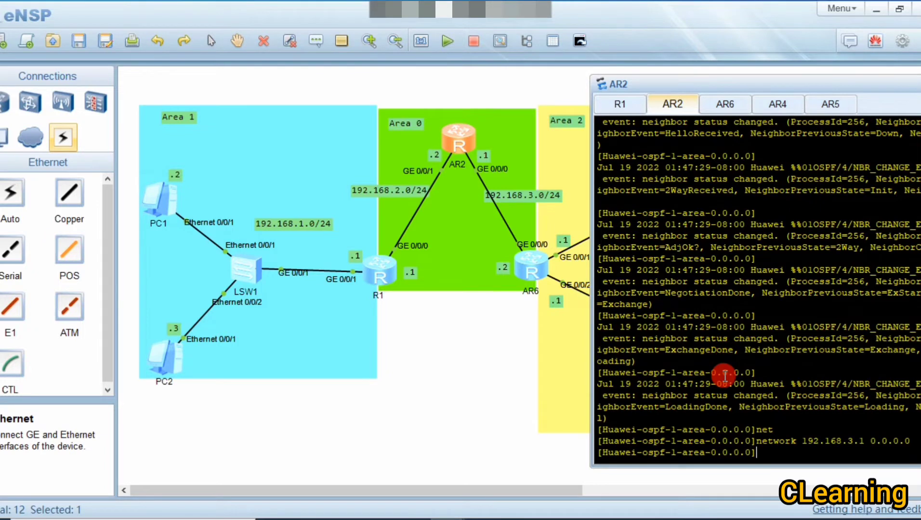
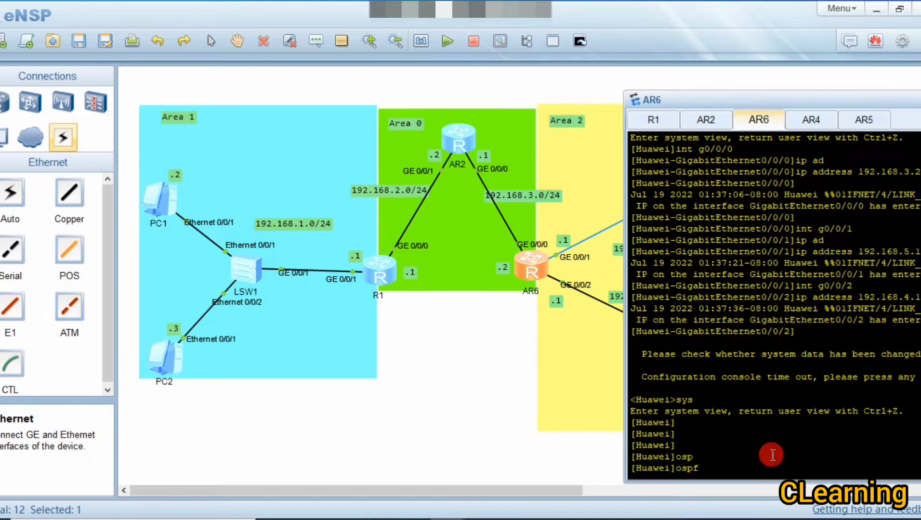
- Start OSPF process 1 on AR6 and enter area 0
text(1)
key(Return)
text(se)
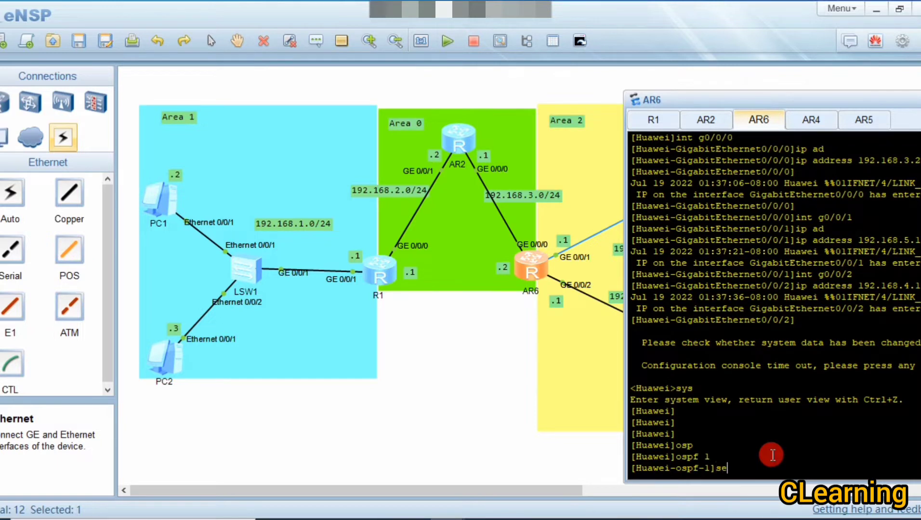
key(Tab)
key(BackSpace)
key(BackSpace)
text(are)
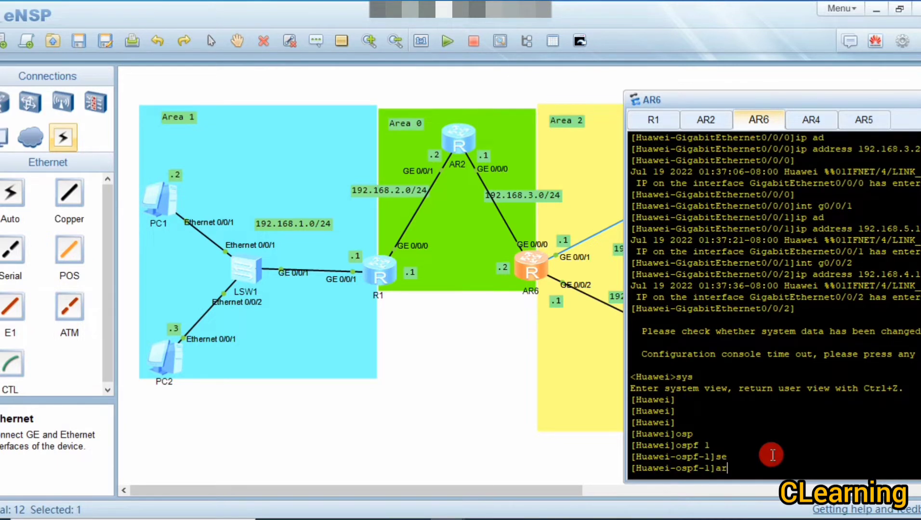
key(Tab)
text(0)
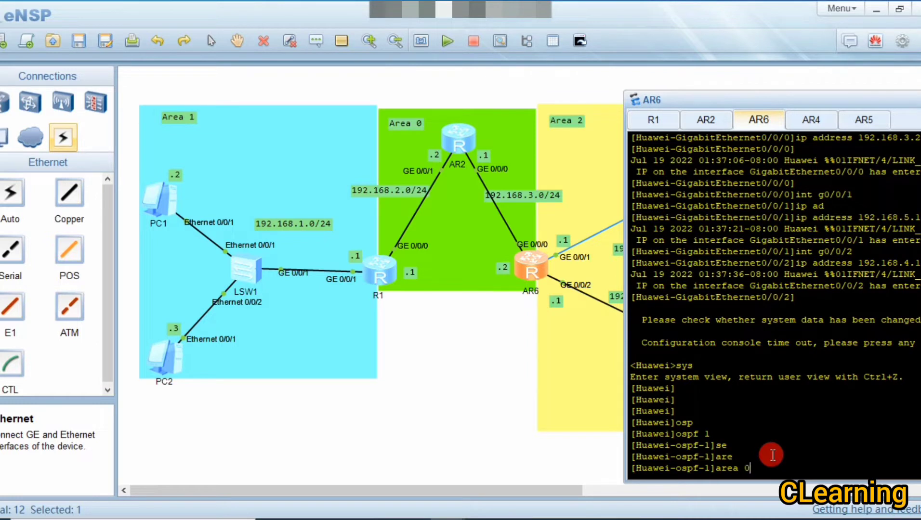
key(Return)
- Advertise AR6's interface address 192.168.3.2 with wildcard mask 0.0.0.0 in OSPF area 0
click(527, 255)
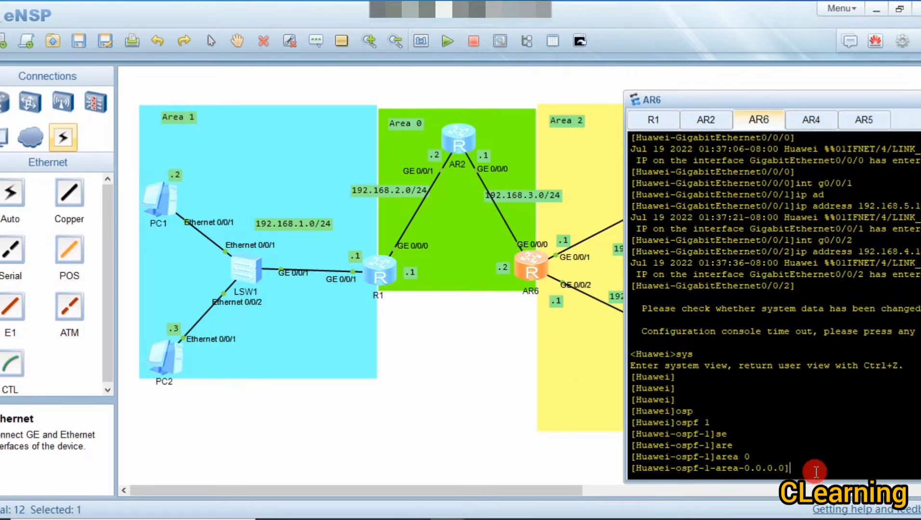
text(net)
key(Tab)
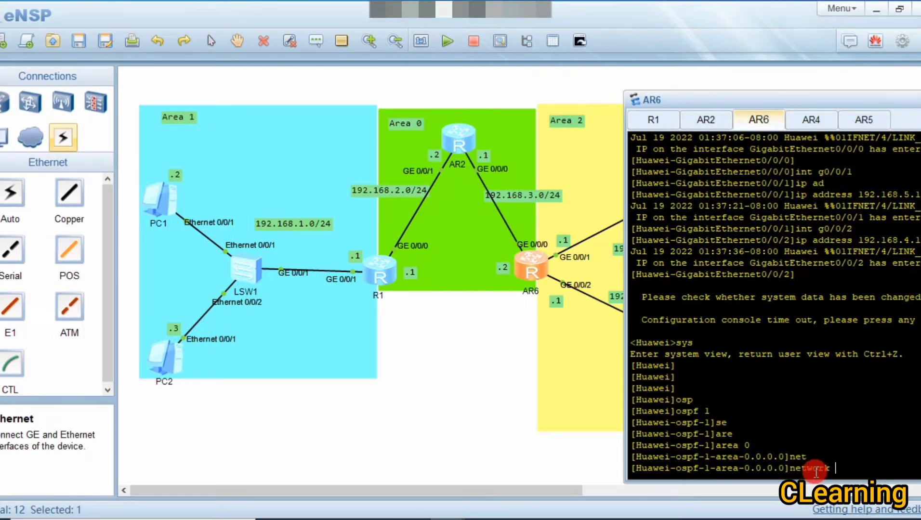
text(192.168.3.2 0.)
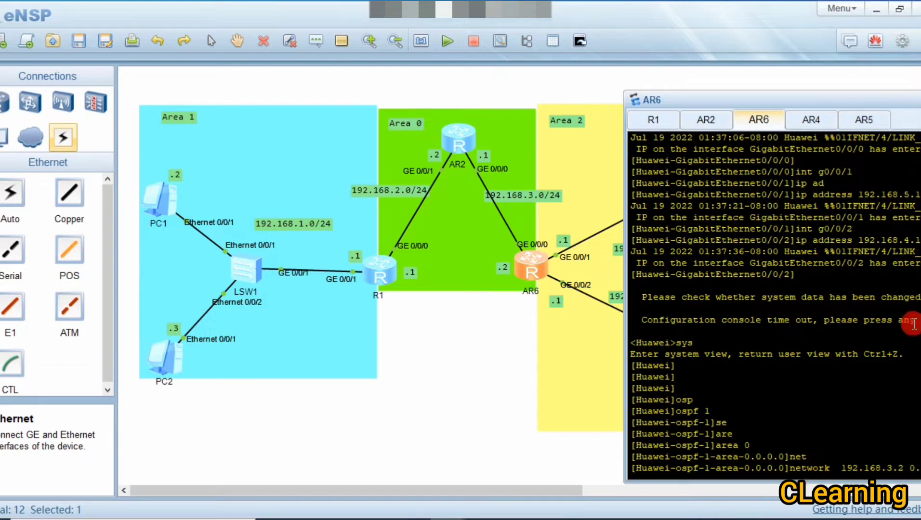
drag(812, 103, 795, 100)
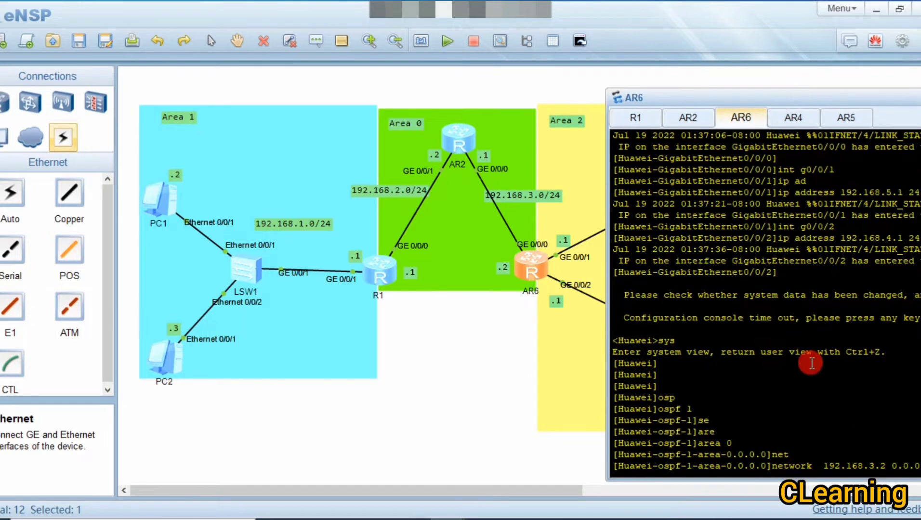
key(Return)
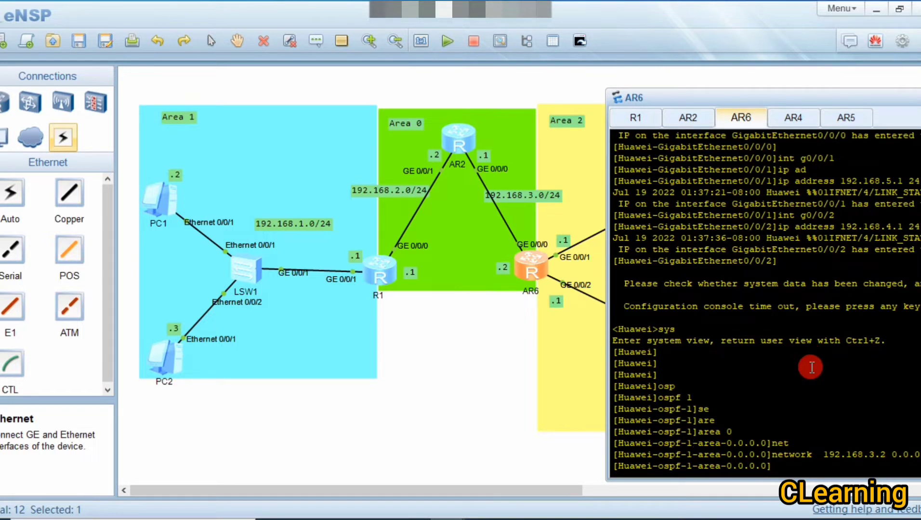
- Leave area 0 on AR6 and enter OSPF area 2
text(q)
key(Return)
key(Return)
key(Return)
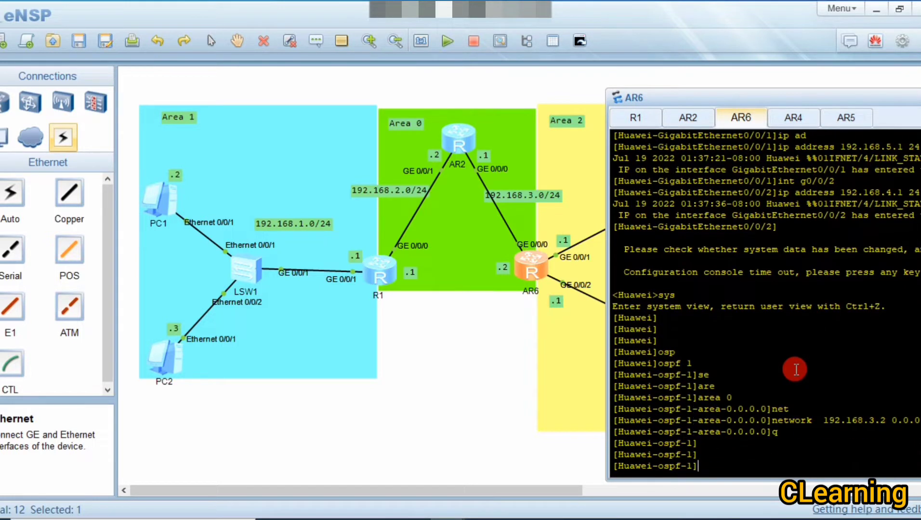
text(are)
key(Tab)
text(2)
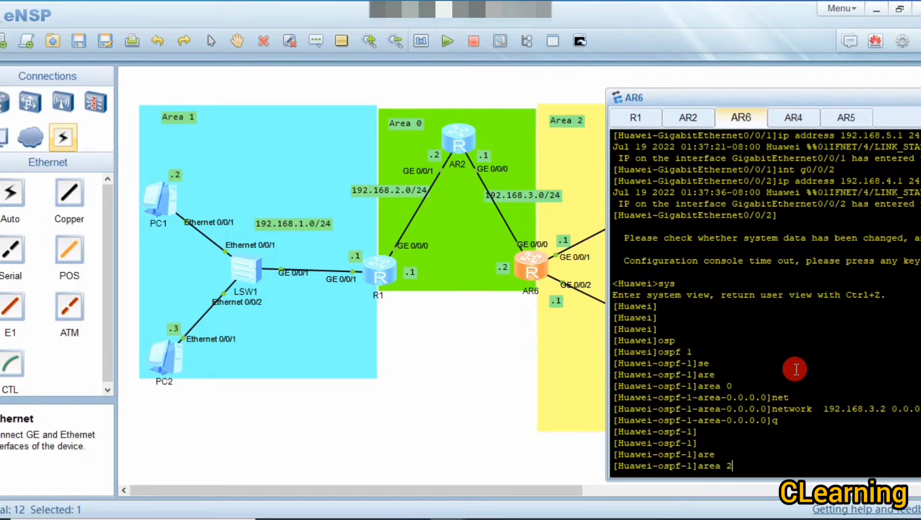
key(Return)
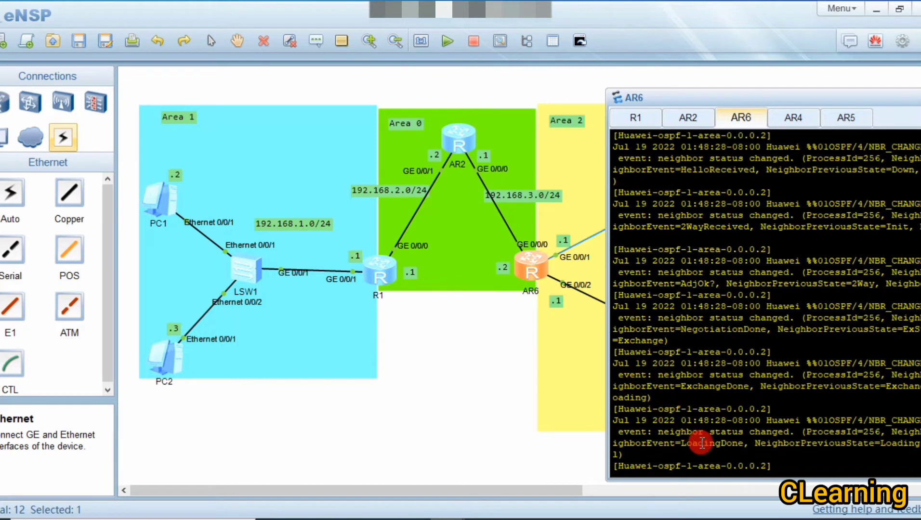
- Advertise AR6's GE 0/0/1 address 192.168.5.1 with wildcard mask 0.0.0.0 in OSPF area 2
key(Return)
key(Return)
key(Return)
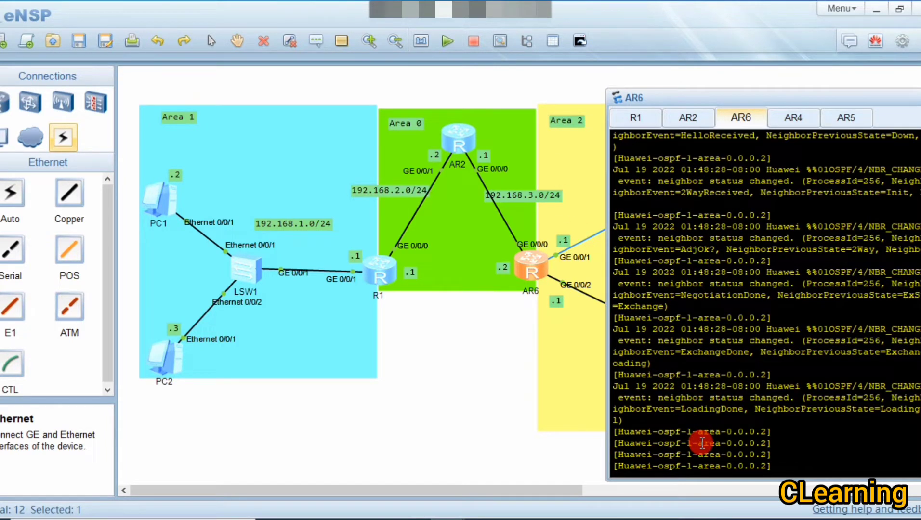
text(net)
key(Tab)
text(1)
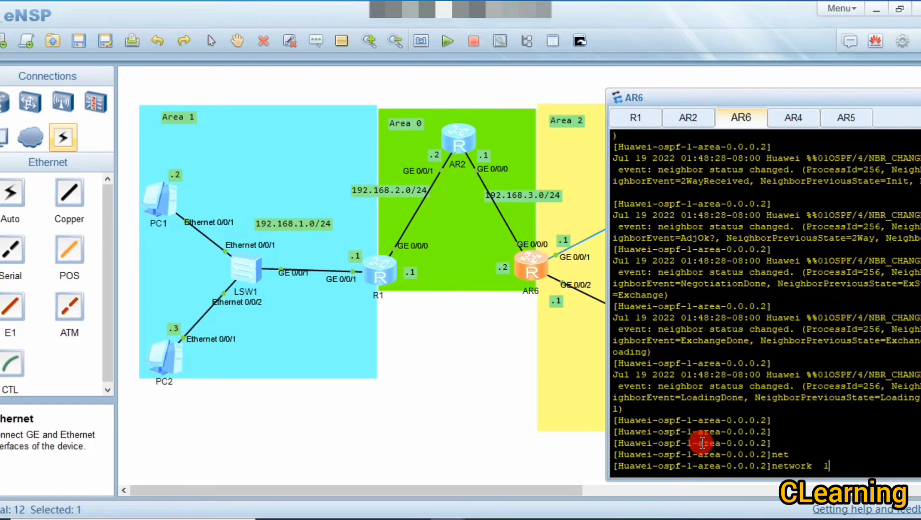
text(92.168.)
click(530, 361)
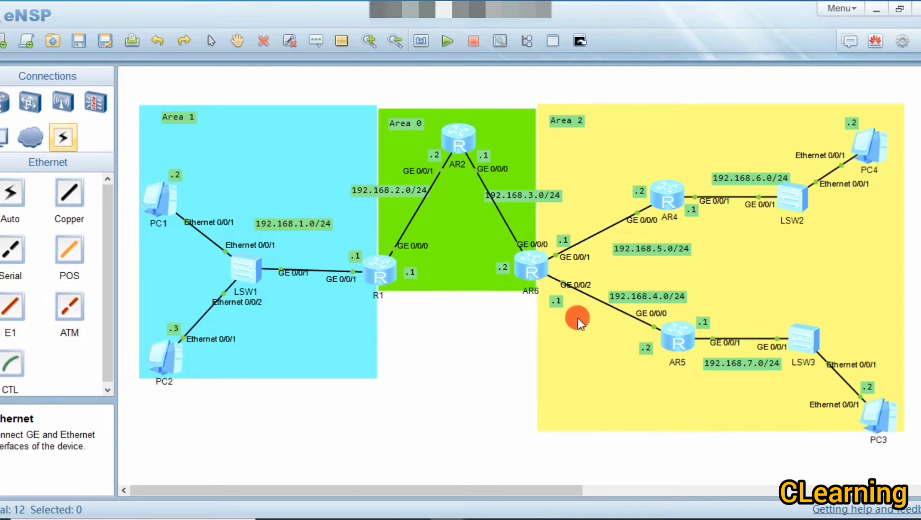
double_click(529, 268)
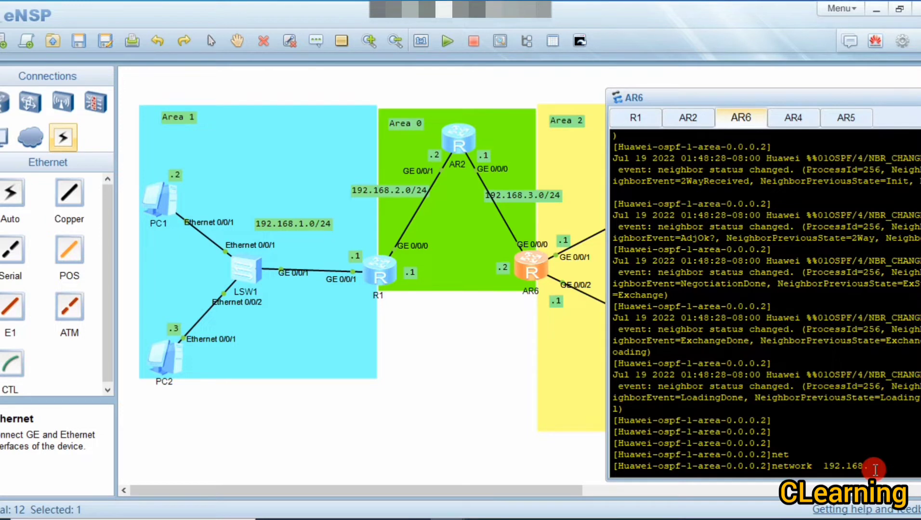
text(5.1 0.0.0.)
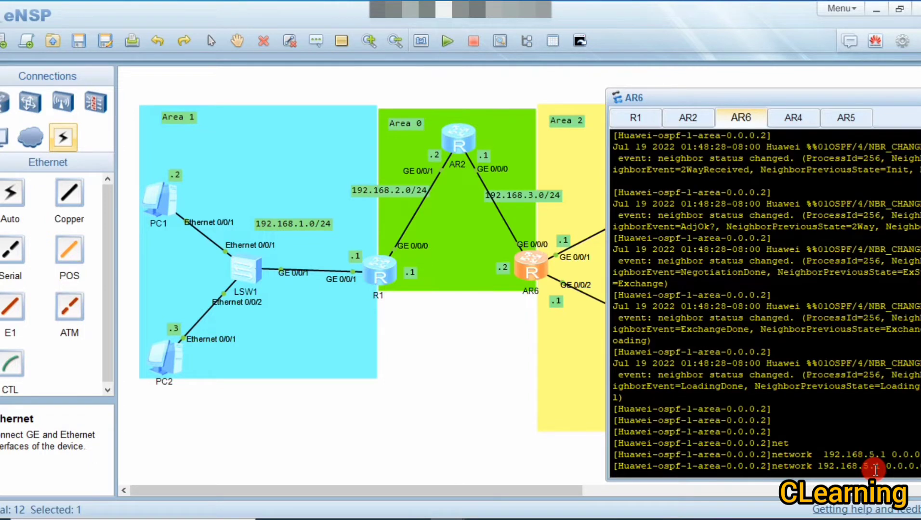
- Advertise AR6's GE 0/0/2 address 192.168.4.1 in OSPF area 2 with the same wildcard mask, reusing the previous network command
key(Left)
key(Left)
key(Left)
key(Left)
key(Left)
key(Left)
key(Left)
key(Left)
key(Return)
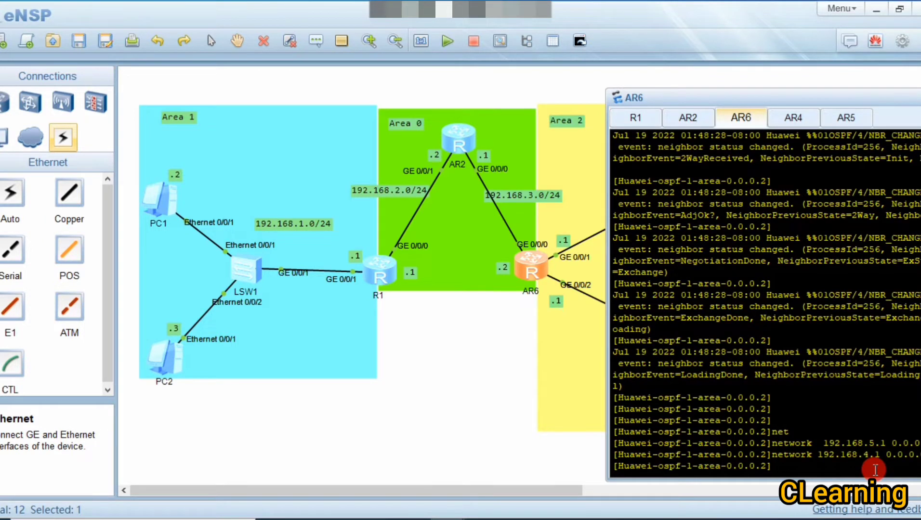
click(480, 375)
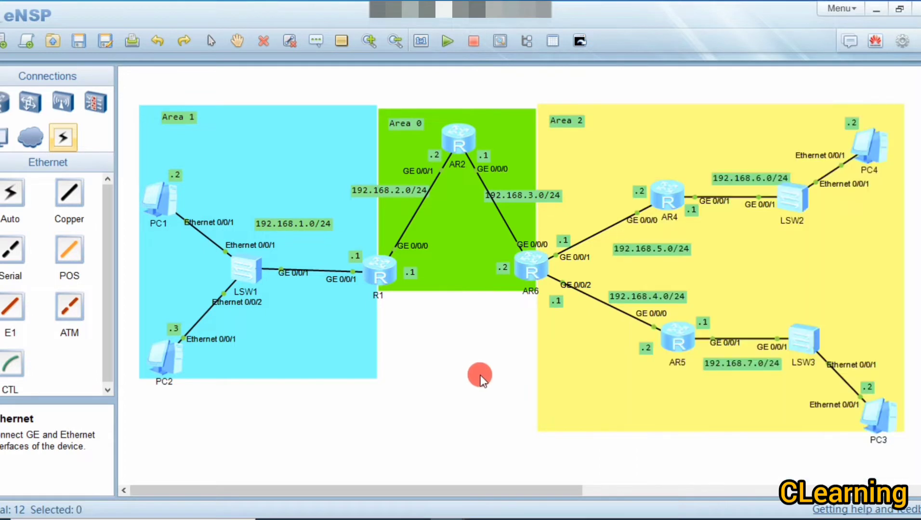
double_click(531, 266)
click(614, 330)
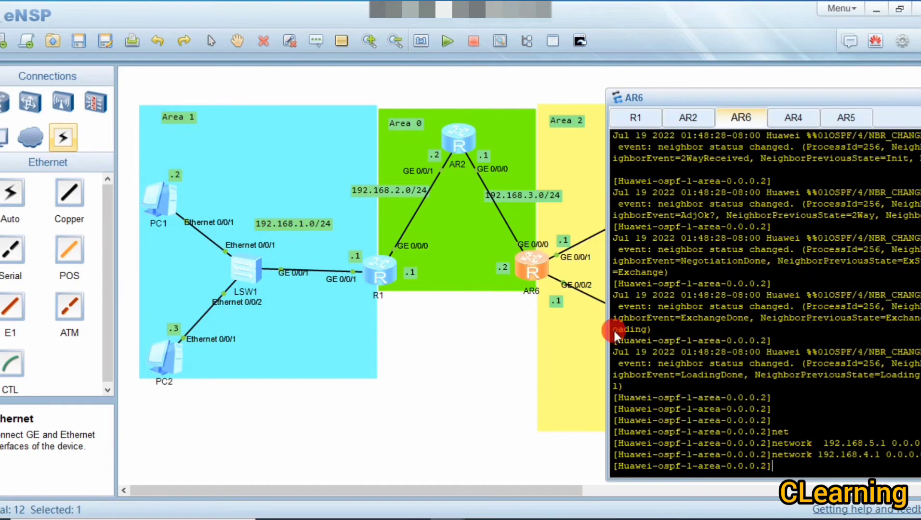
- Open router AR4's console, wake the timed-out session and enter system view
click(551, 402)
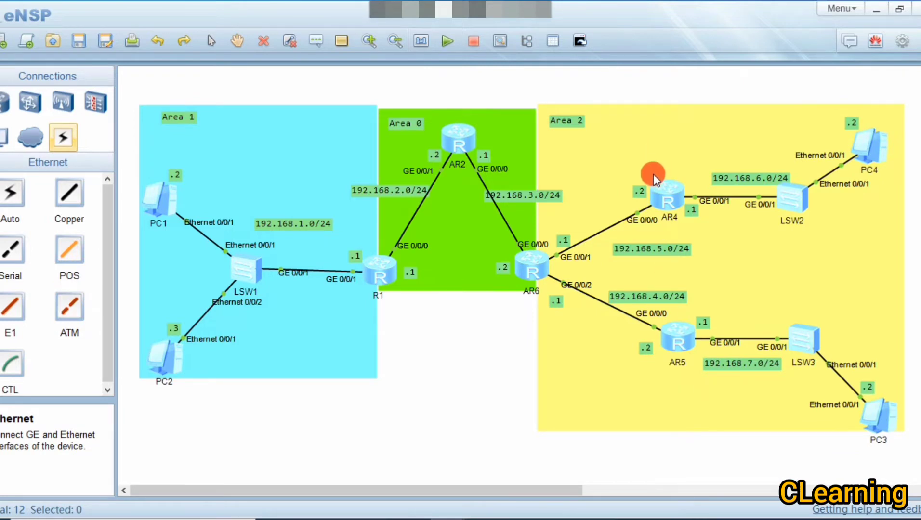
double_click(680, 199)
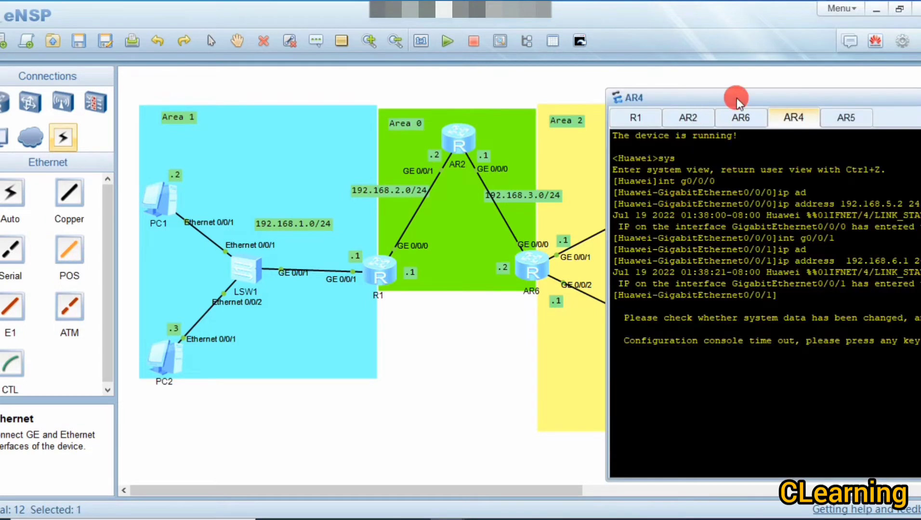
drag(736, 98, 258, 95)
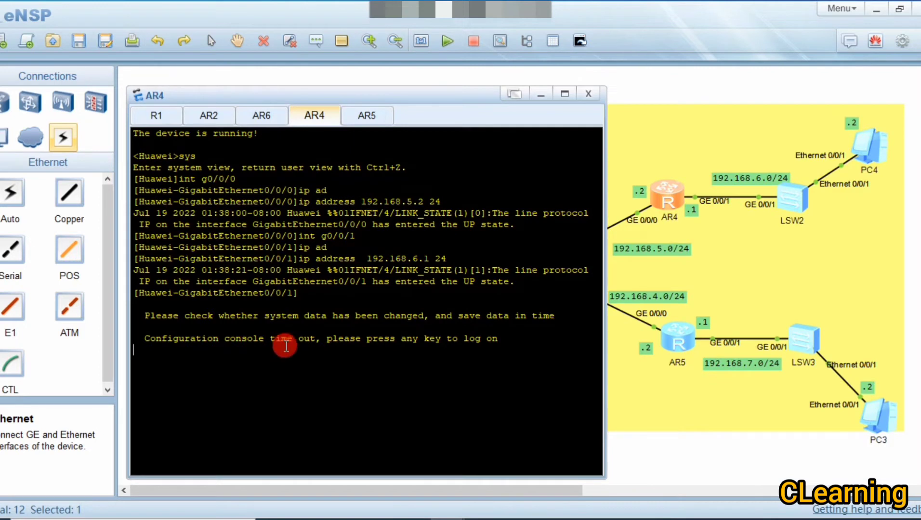
key(Return)
text(sys)
key(Return)
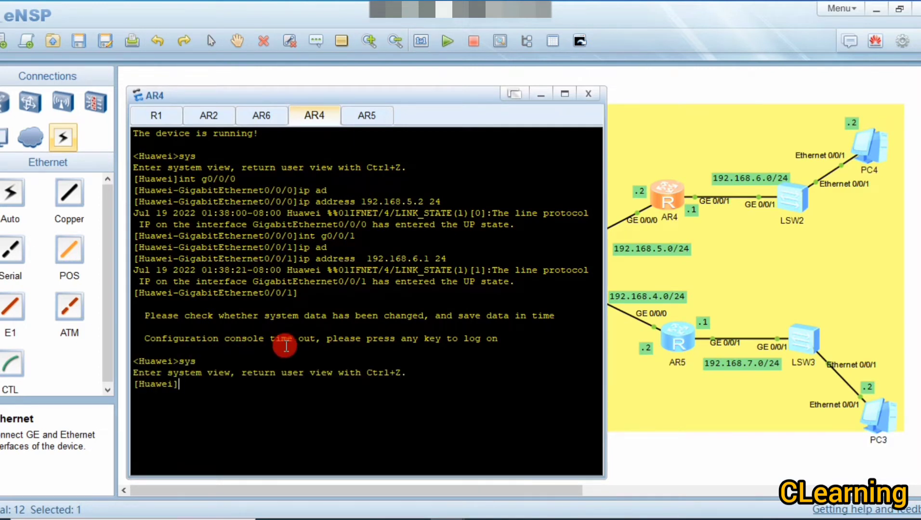
- Start OSPF process 1 on AR4
text(osp)
key(Tab)
text(1)
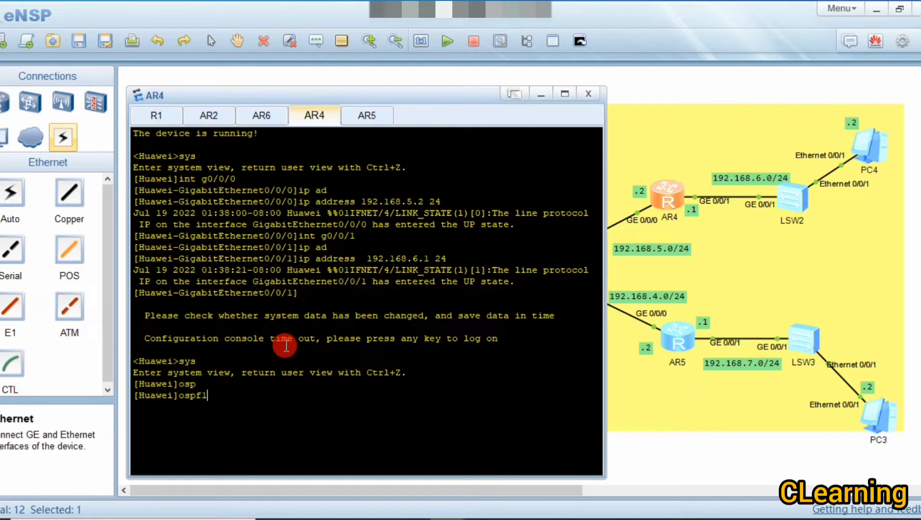
key(Return)
key(Up)
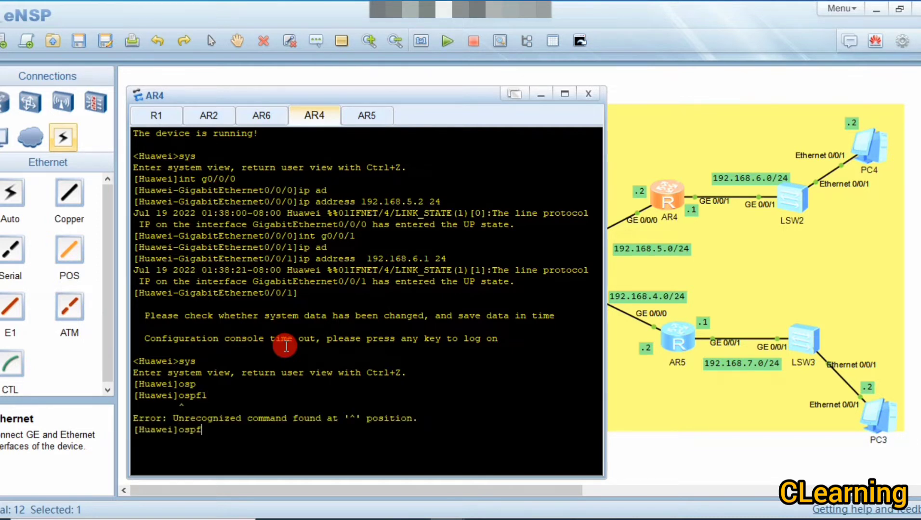
key(Left)
key(Return)
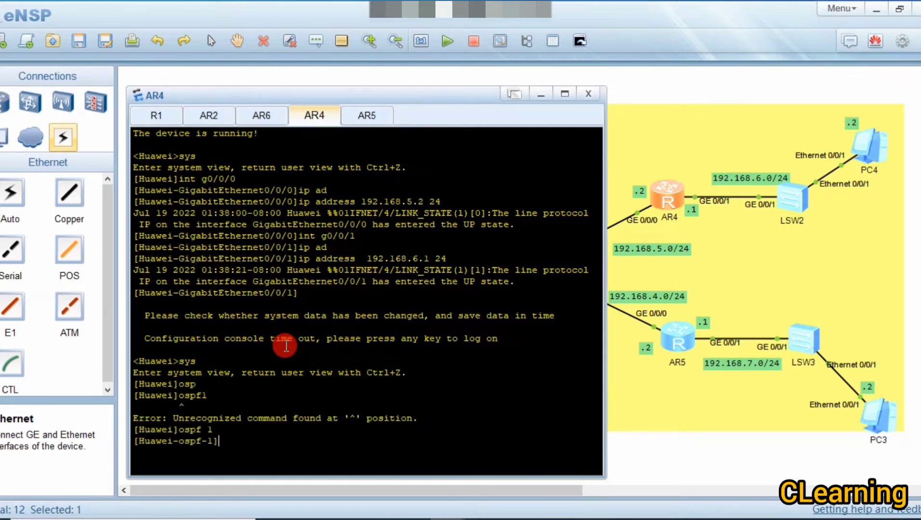
- Enter OSPF area 2 on AR4 and advertise its GE 0/0/0 address 192.168.5.2 with wildcard mask 0.0.0.0
text(are)
key(Tab)
text(2)
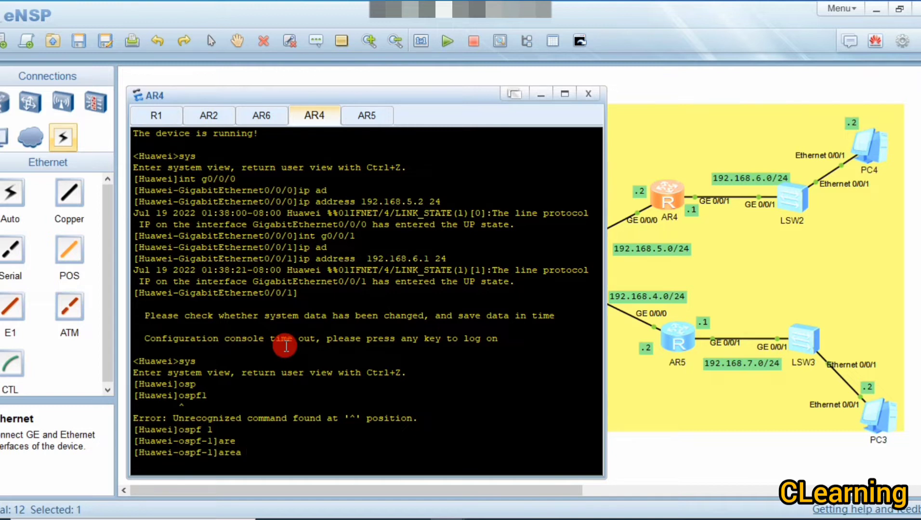
key(Return)
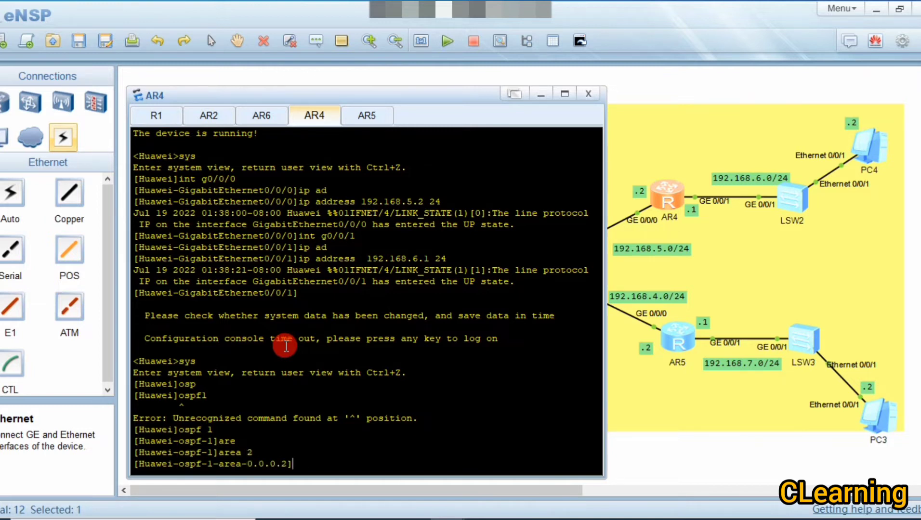
text(net)
key(Tab)
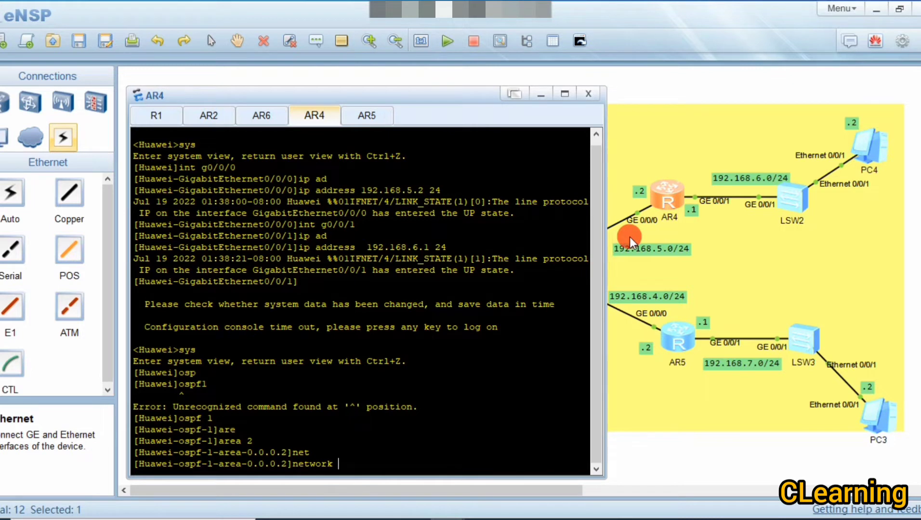
text(192.168.5.2 0.0.0.0)
key(Return)
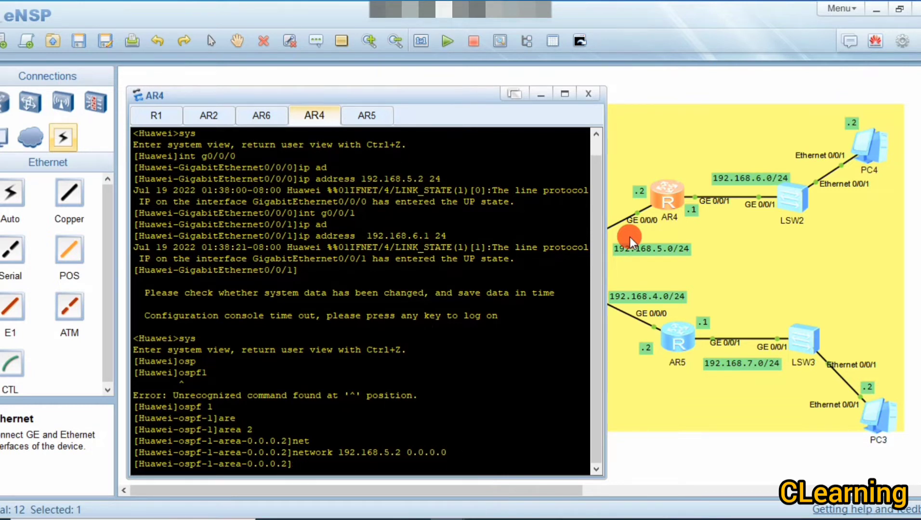
key(Up)
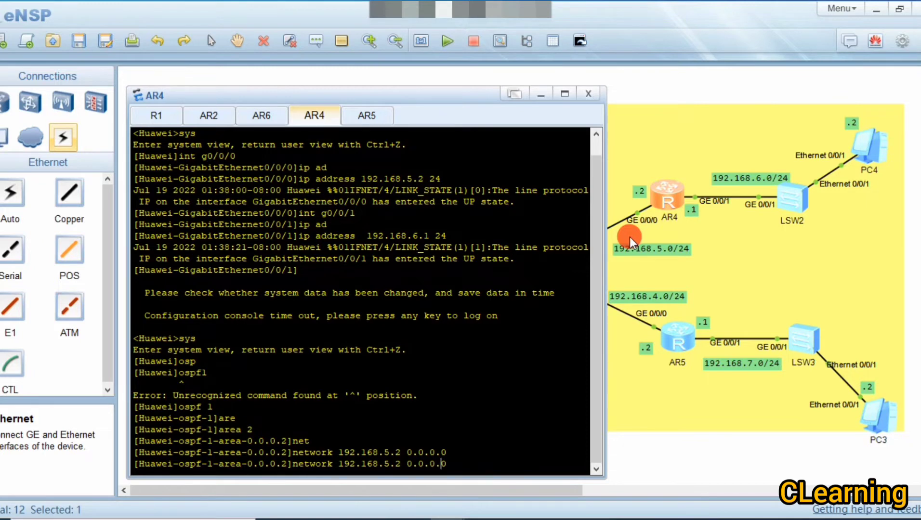
key(BackSpace)
key(BackSpace)
key(BackSpace)
key(BackSpace)
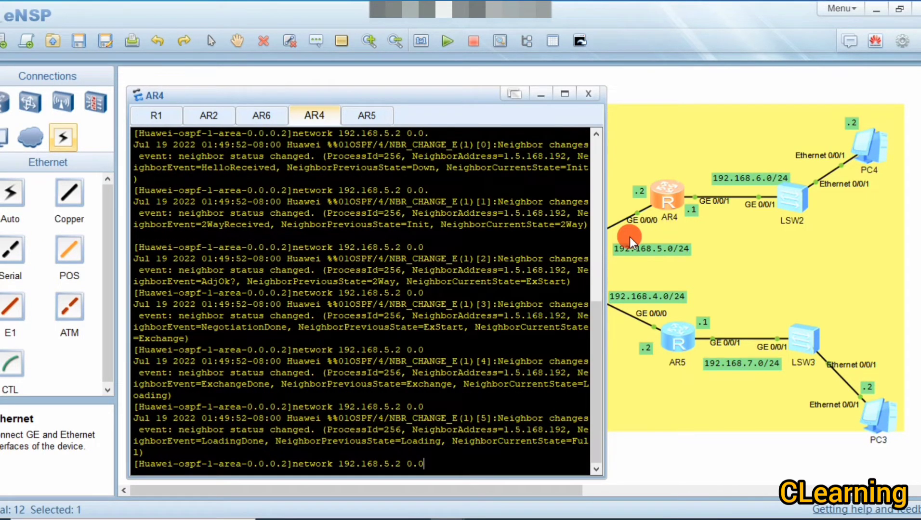
key(Return)
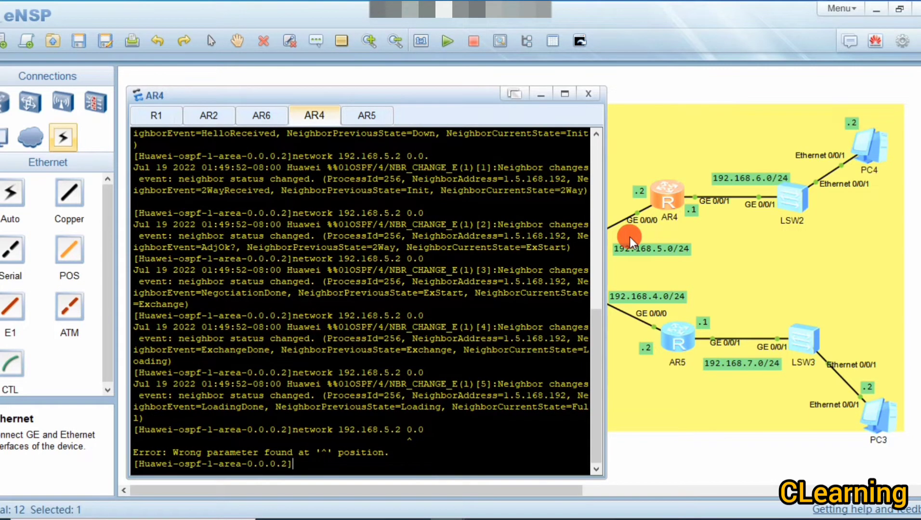
- Advertise AR4's LAN network 192.168.6.0 with wildcard mask 0.0.0.255 in OSPF area 2
text(m)
key(BackSpace)
text(net)
key(Tab)
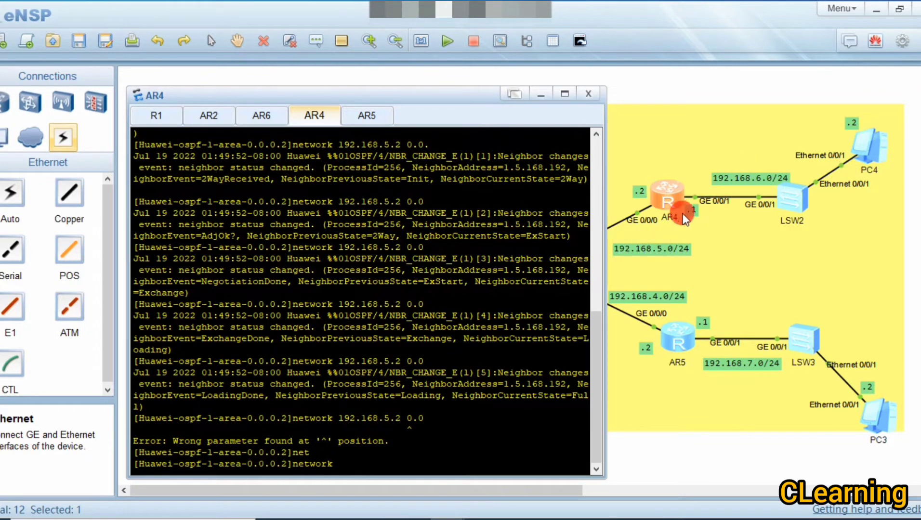
text(192.1)
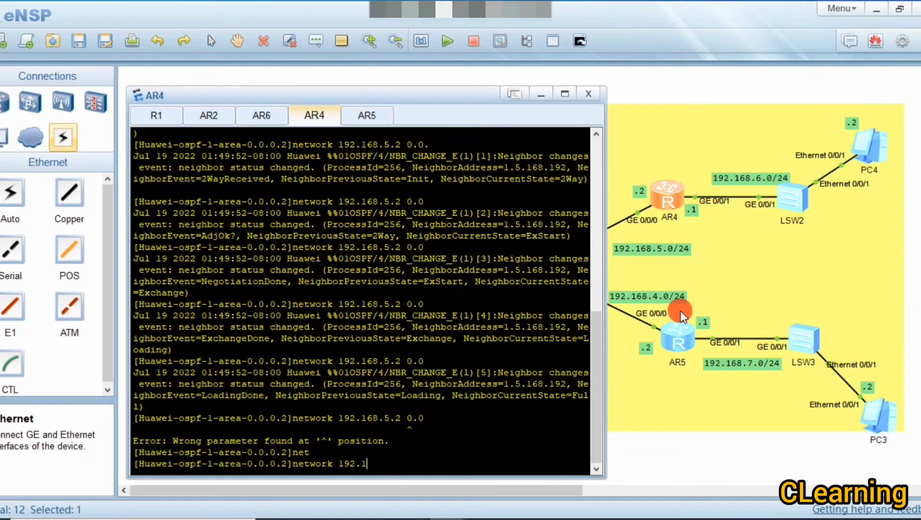
text(68.6.0 0.0.0.255)
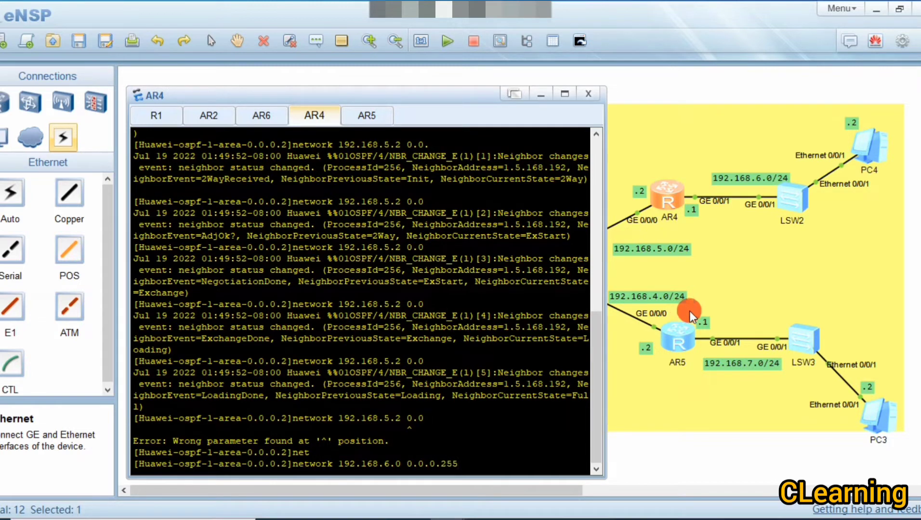
drag(465, 467, 405, 470)
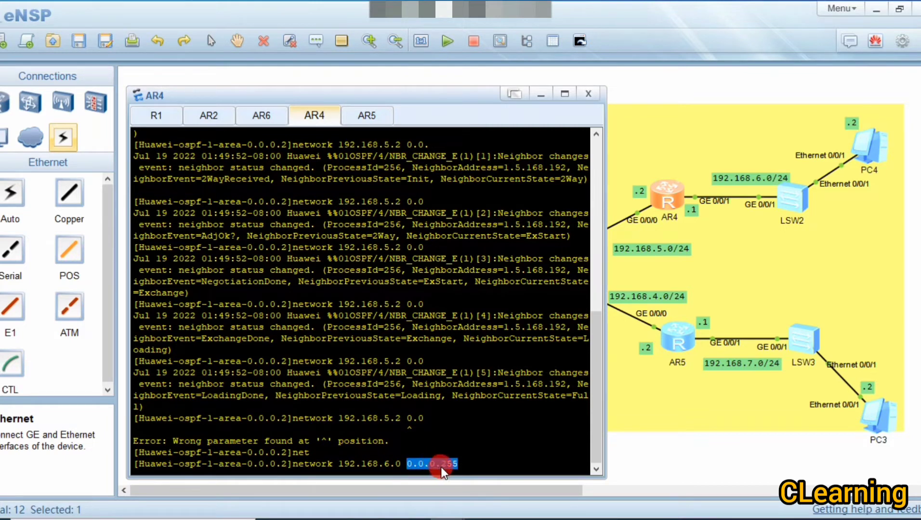
click(457, 464)
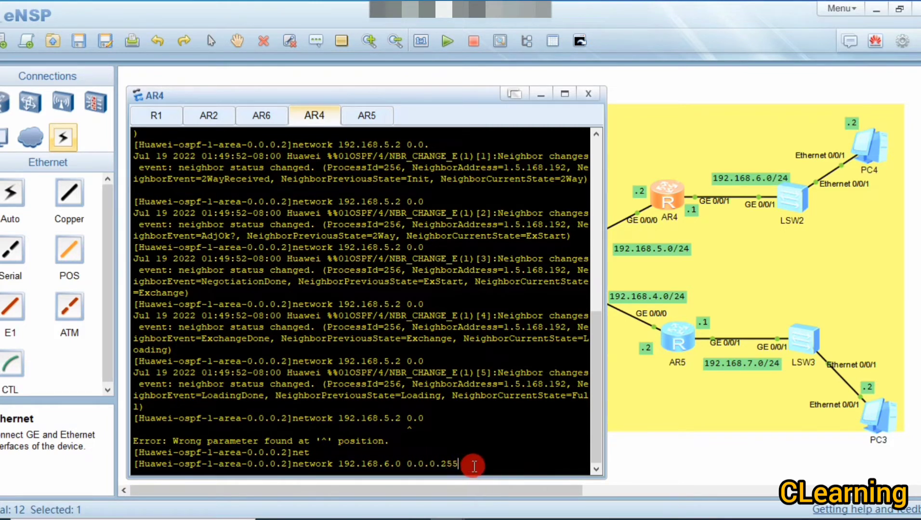
key(Return)
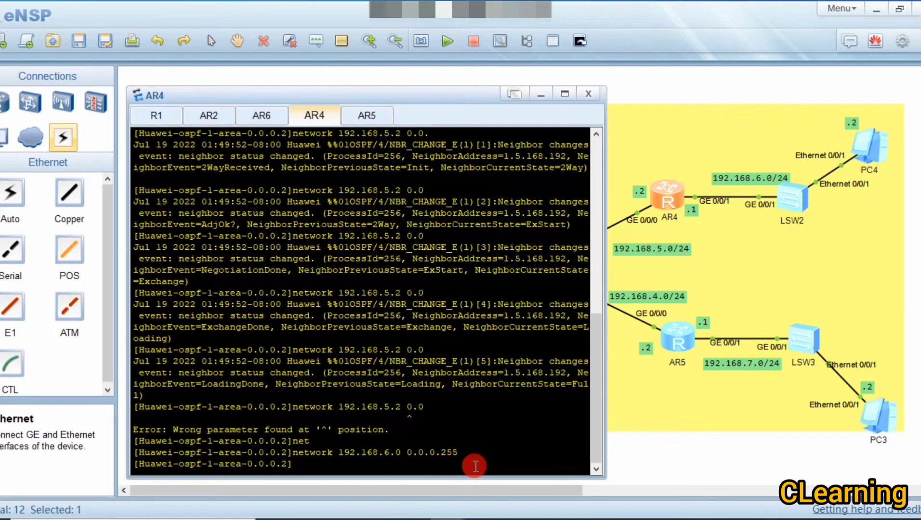
- Open router AR5's console, wake the timed-out session and enter system view
double_click(671, 332)
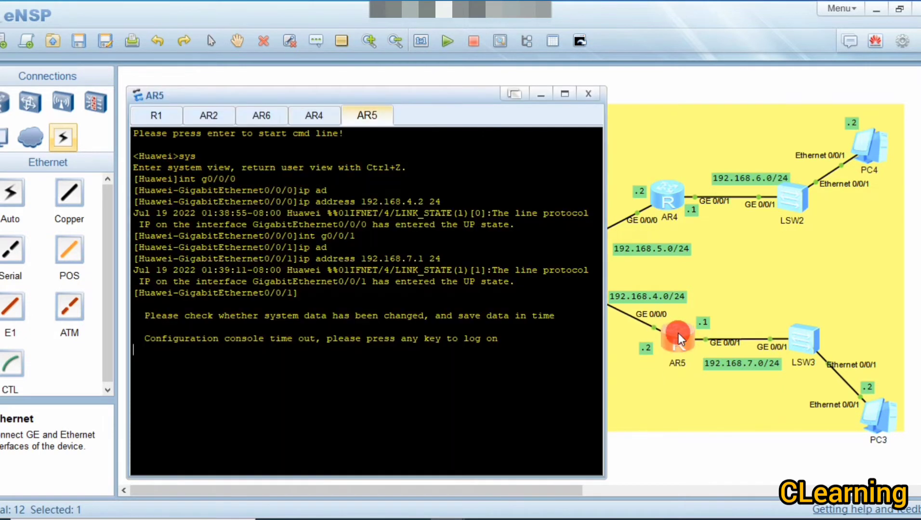
text(sys)
key(Return)
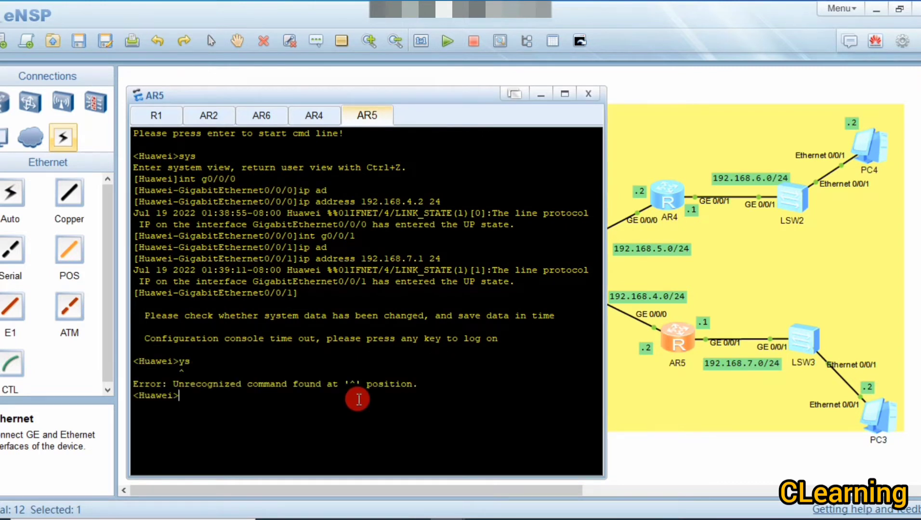
key(Return)
text(sys)
key(Return)
key(Return)
key(Return)
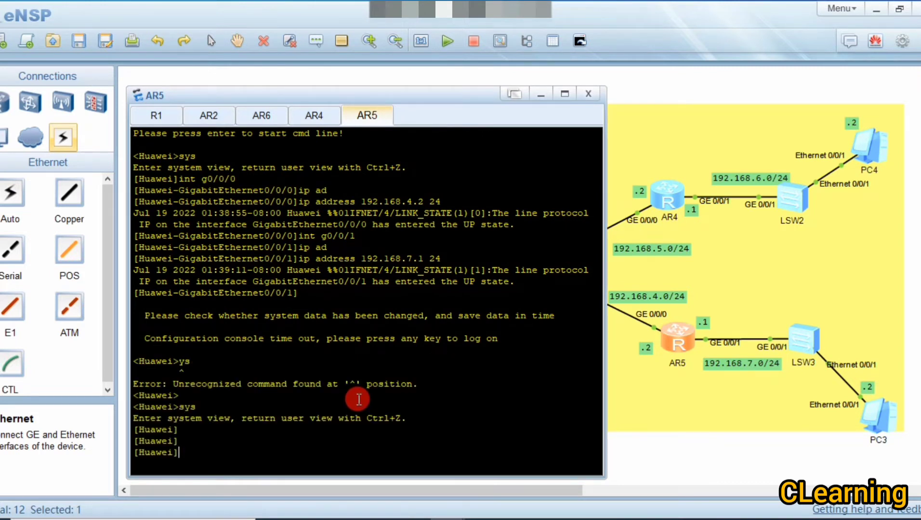
- Start OSPF process 1 on AR5 and enter area 2
text(i)
key(BackSpace)
text(osp)
key(Tab)
text(1)
key(Return)
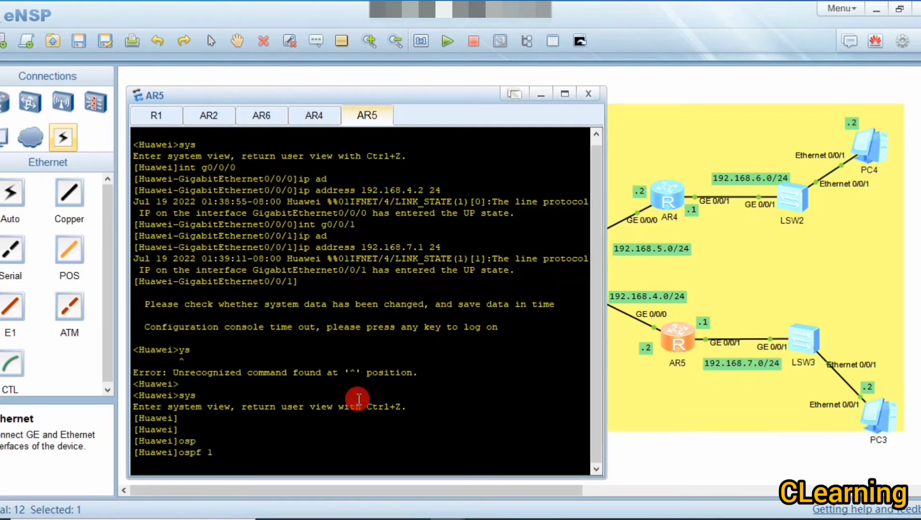
text(are)
key(Tab)
text(2)
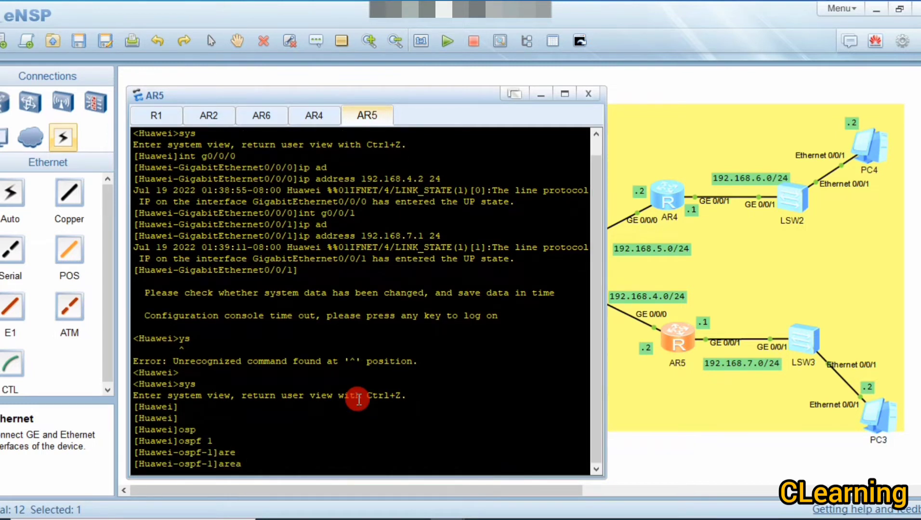
key(Return)
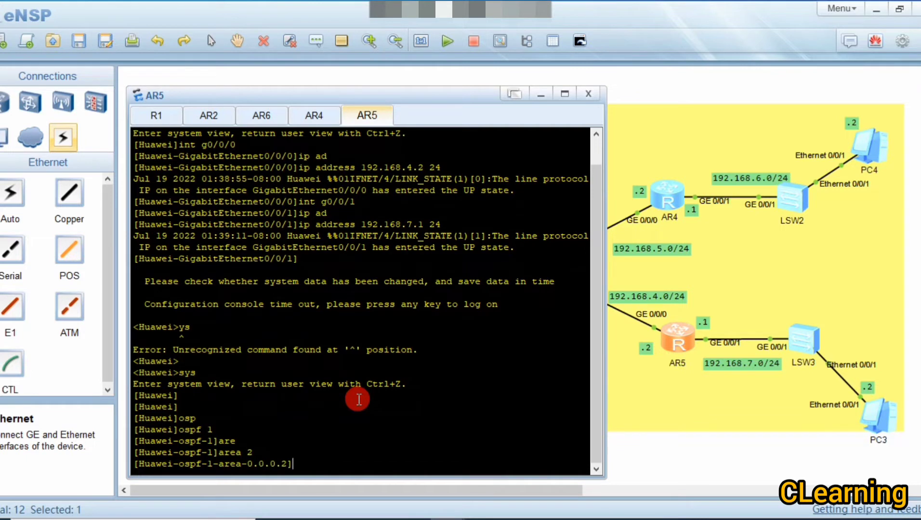
- Advertise AR5's GE 0/0/0 address 192.168.4.2 with wildcard mask 0.0.0.0 in OSPF area 2
text(net)
key(Tab)
text(1)
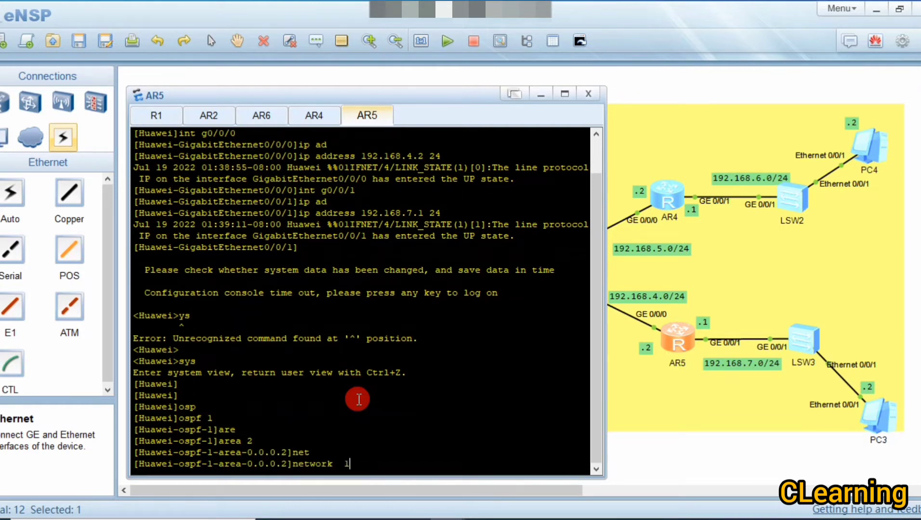
text(92.168.4.2 0.0.0.0)
key(Return)
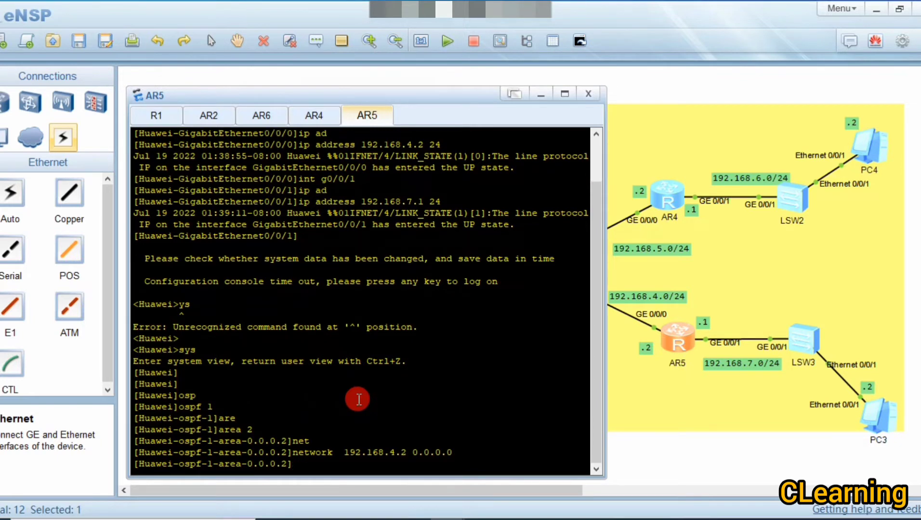
- Advertise AR5's LAN network 192.168.7.0 with wildcard mask 0.0.0.255 in area 2, and close the router console window
text(net )
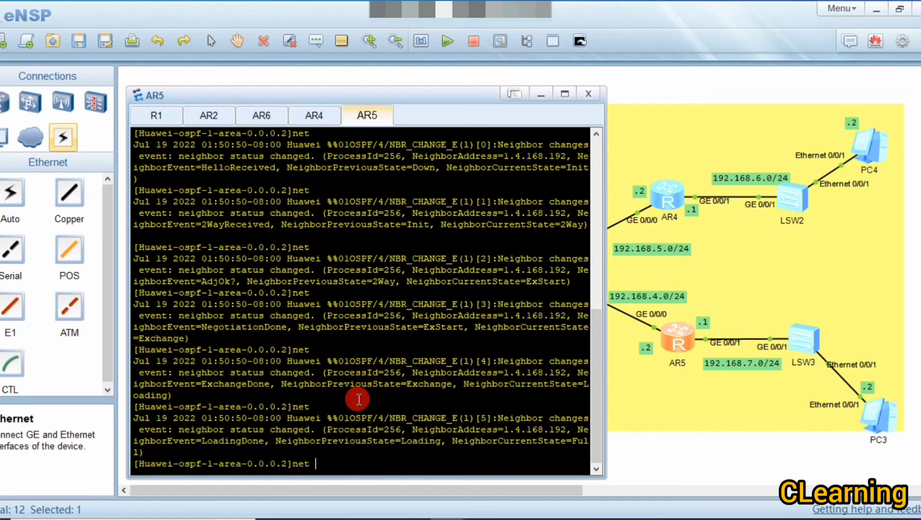
text(192.168.7.0 0.0.0.255)
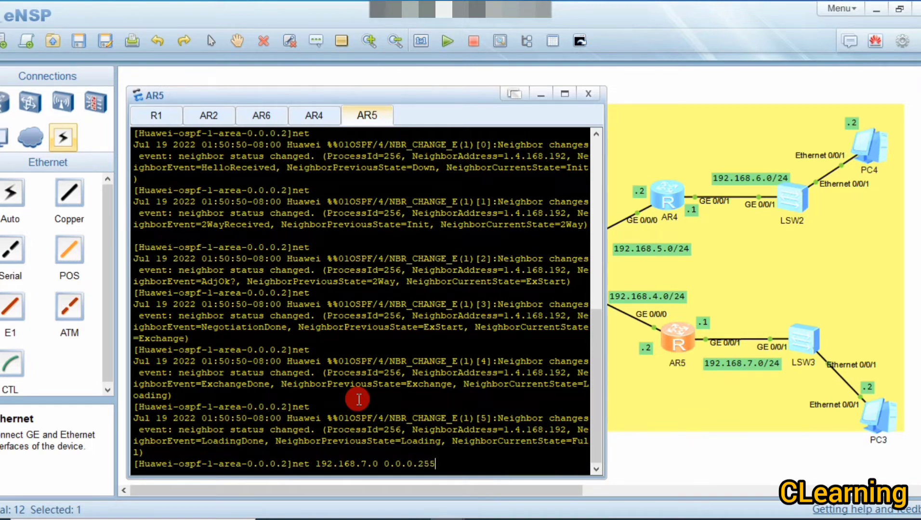
key(Return)
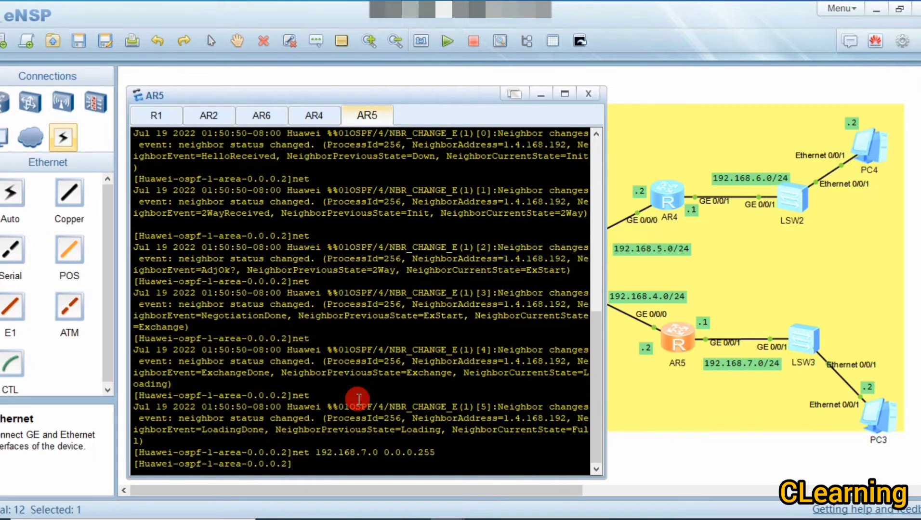
click(588, 96)
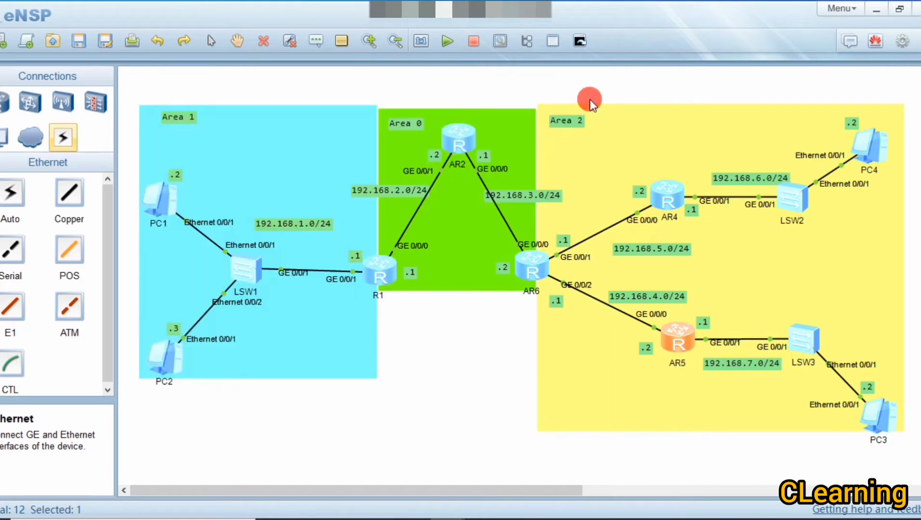
- Open PC3's command line and ping its gateway 192.168.7.1 twice
click(883, 415)
double_click(881, 415)
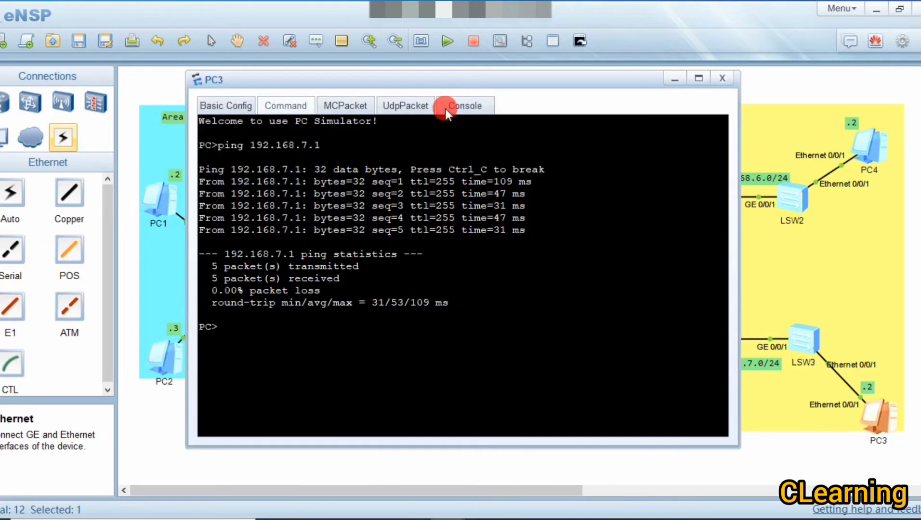
mouse_move(465, 79)
mouse_down()
mouse_move(306, 282)
mouse_move(261, 269)
mouse_move(219, 134)
mouse_up()
click(267, 402)
click(281, 365)
text(ping 192.168.7.1)
key(Return)
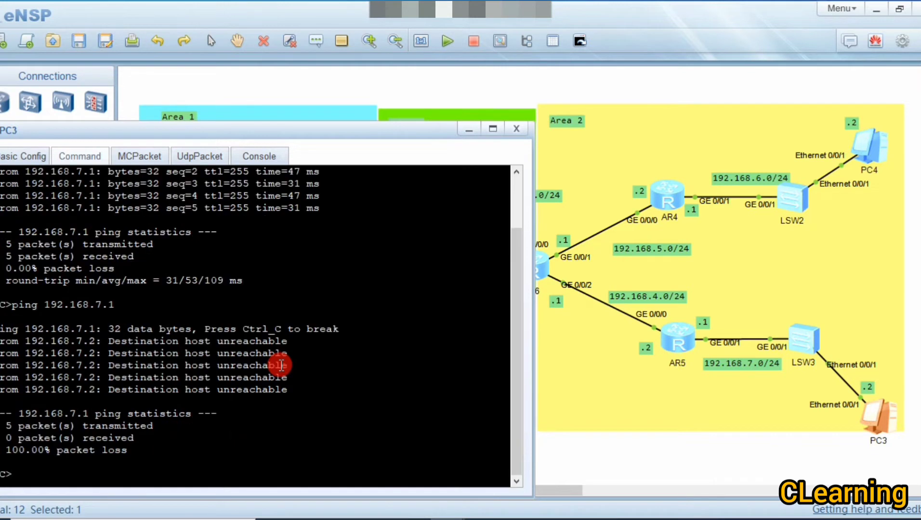
key(Up)
key(Return)
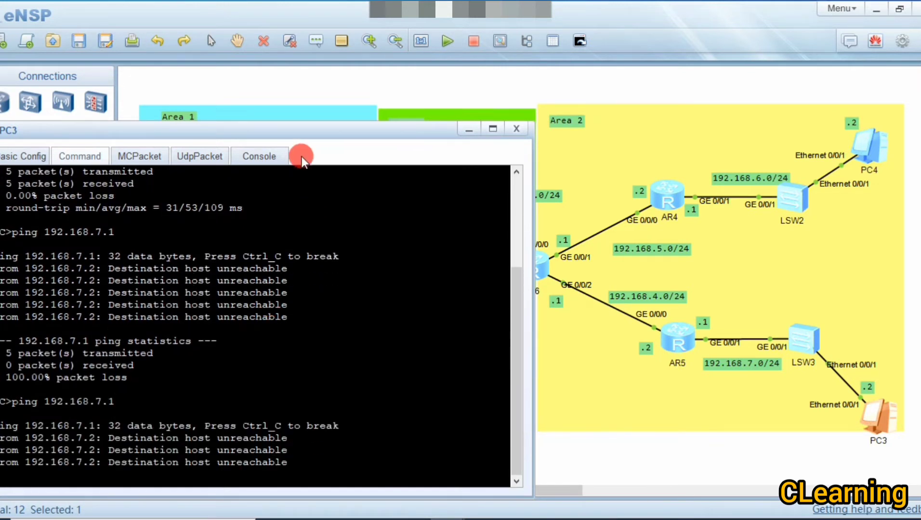
- Ping PC3's own address 192.168.7.2 twice from its command line
drag(340, 137, 345, 121)
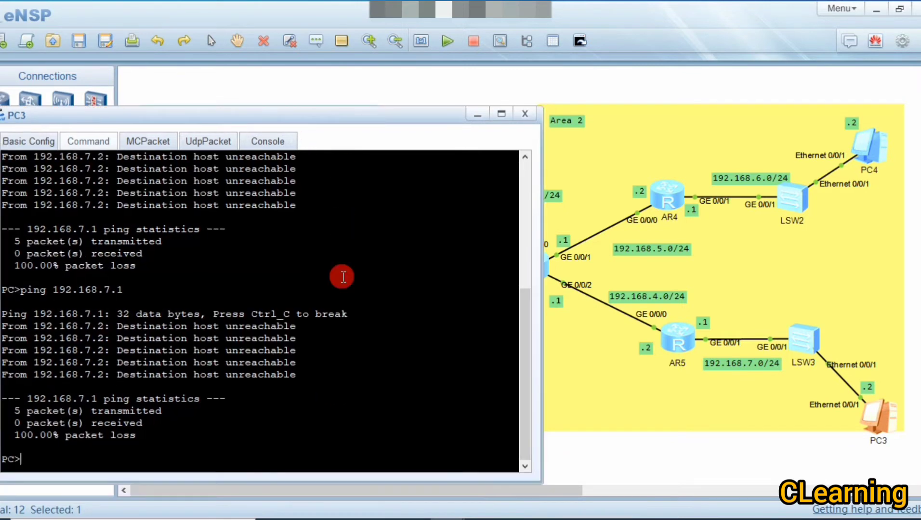
key(Up)
key(BackSpace)
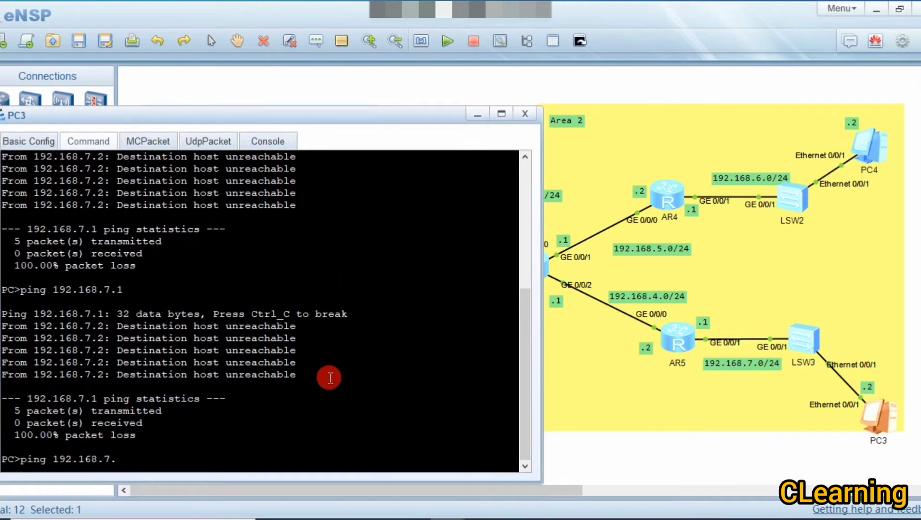
text(2)
key(Return)
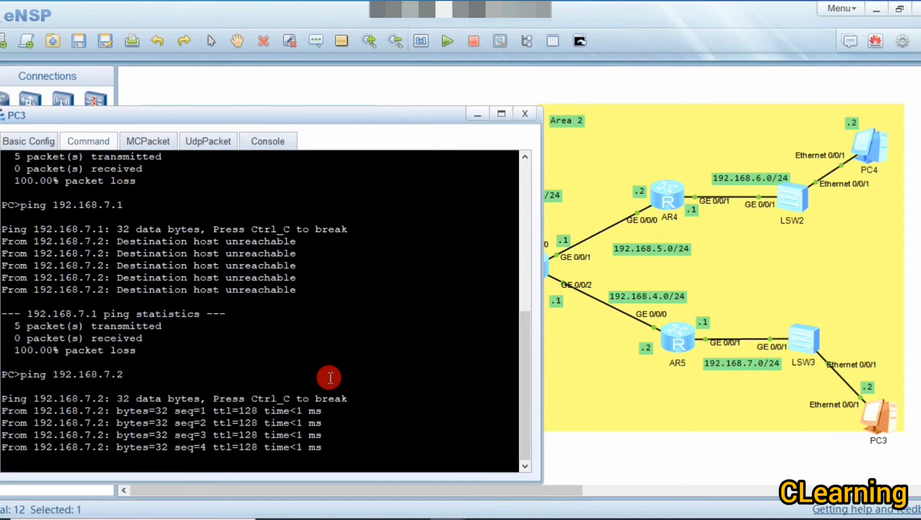
key(Up)
key(Return)
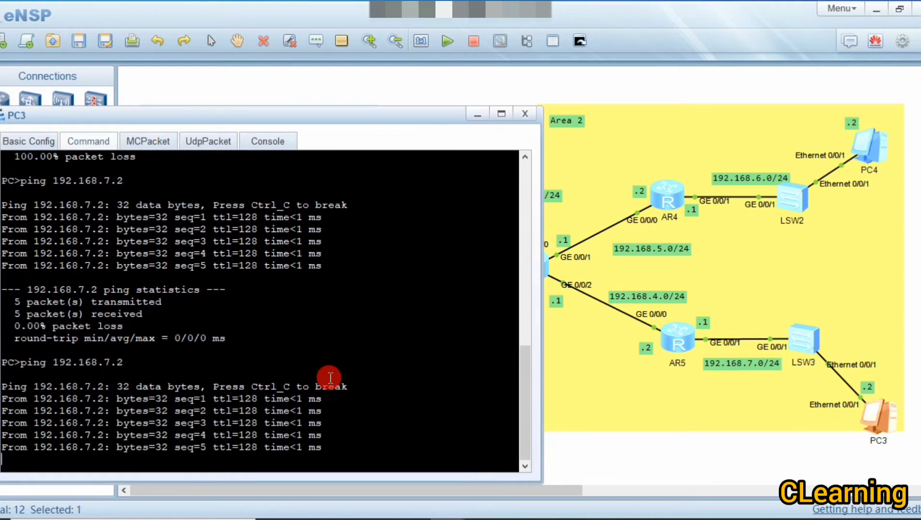
- Ping the gateway 192.168.7.1 from PC3 again, reusing the previous ping command
key(Up)
key(BackSpace)
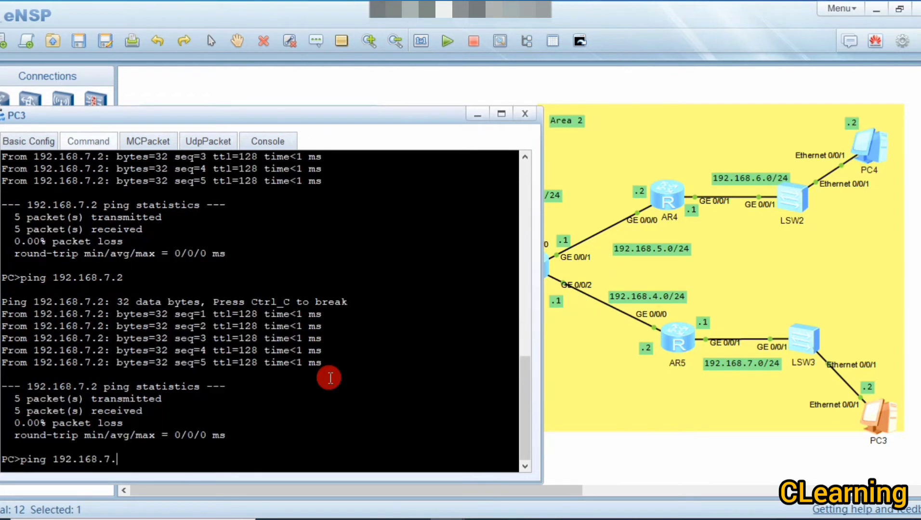
text(1)
key(Return)
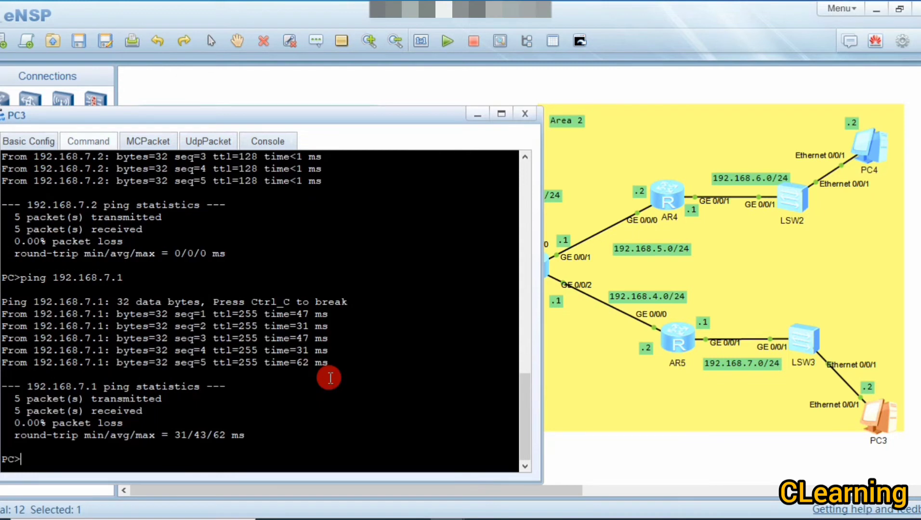
- Ping AR6's interface address 192.168.4.1 from PC3, and return to the topology
key(Up)
key(BackSpace)
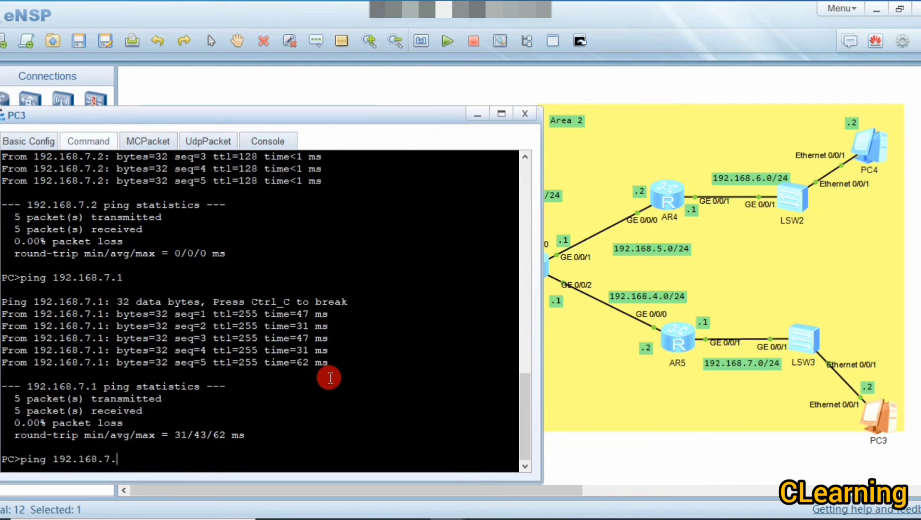
key(BackSpace)
key(BackSpace)
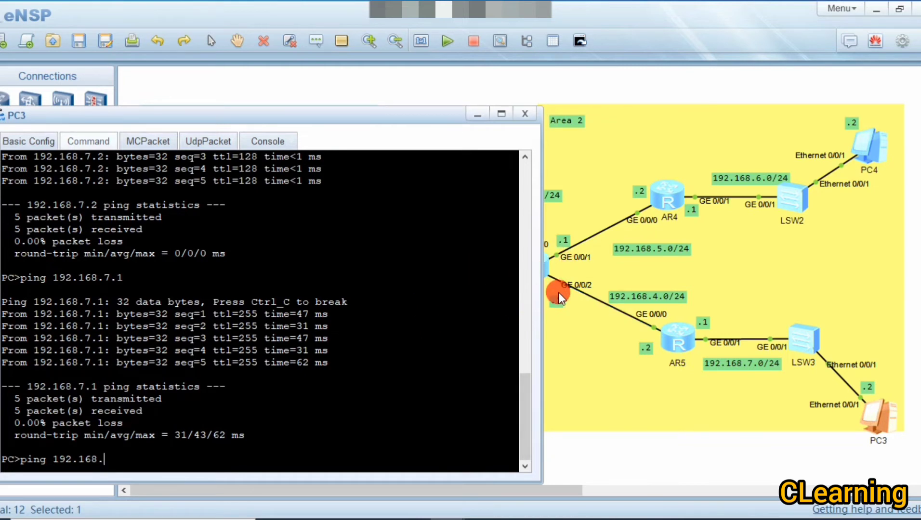
text(4.1)
key(Return)
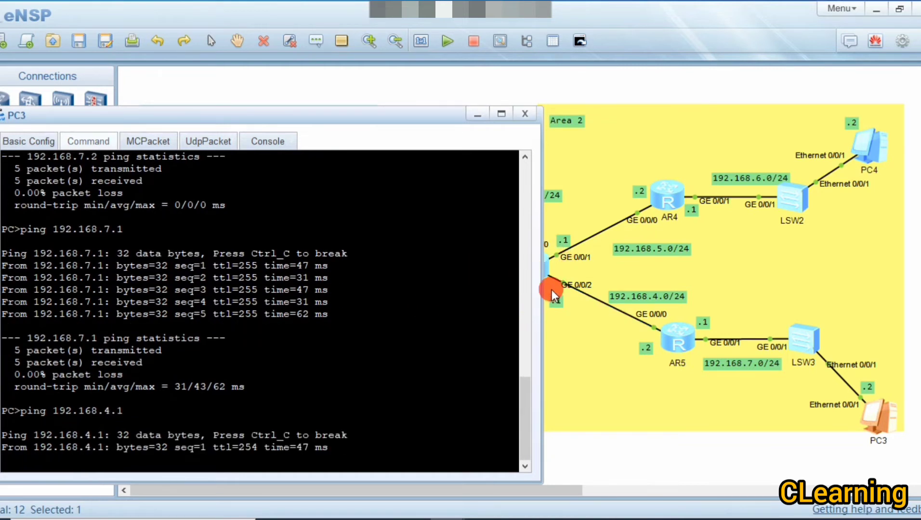
click(618, 385)
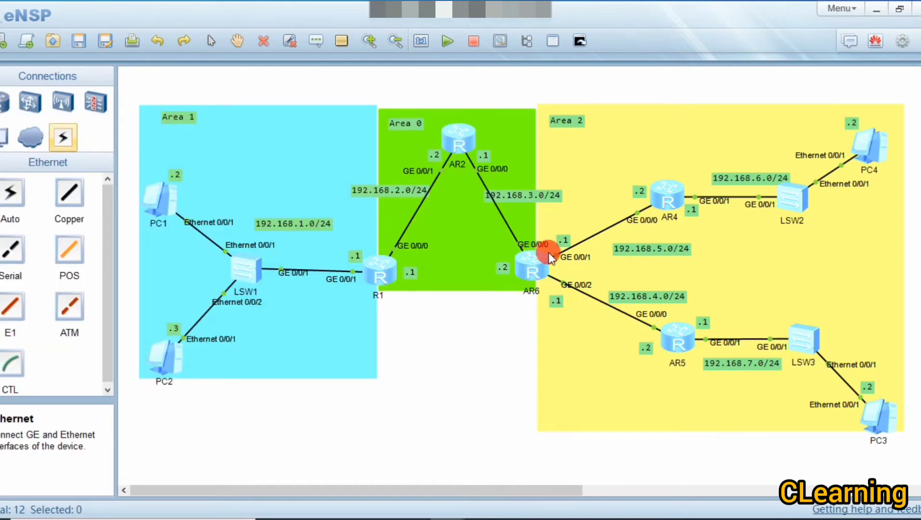
- Open PC4's command line, ping its gateway 192.168.6.1, and move the window clear of the area 2 devices
double_click(874, 144)
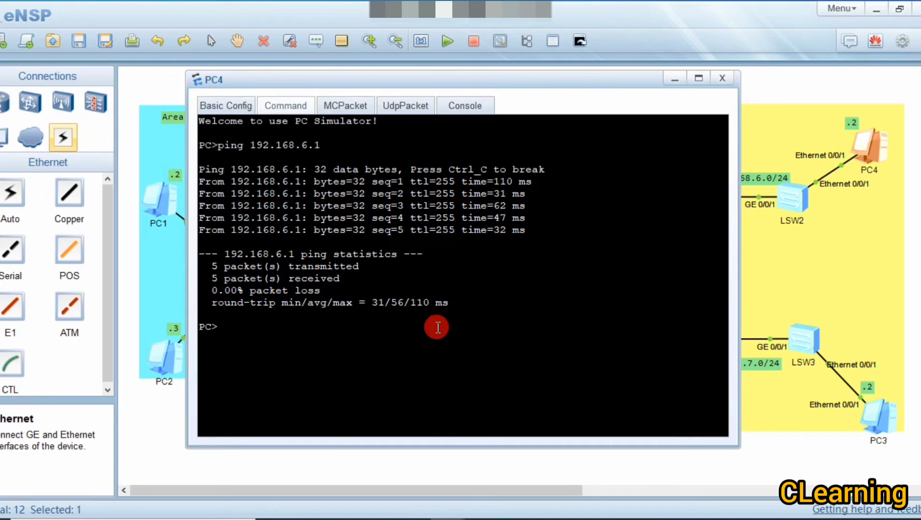
key(Up)
key(Return)
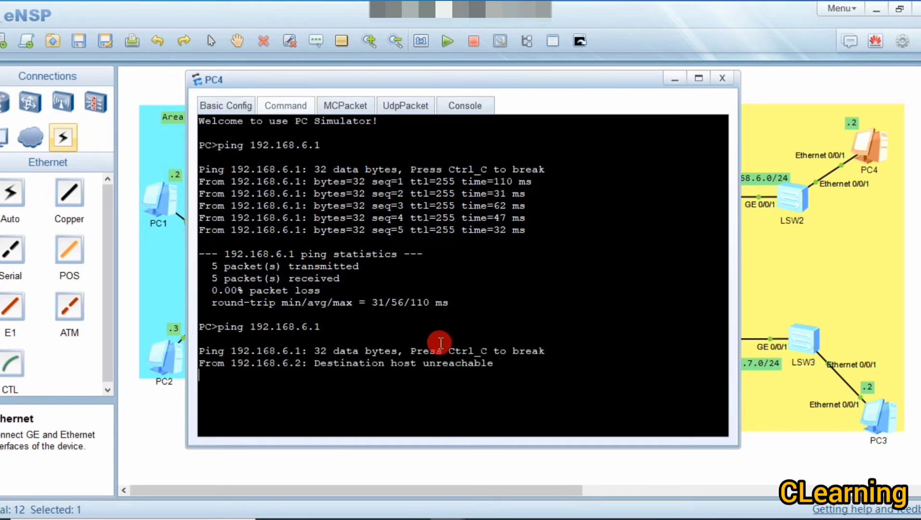
drag(561, 85, 374, 83)
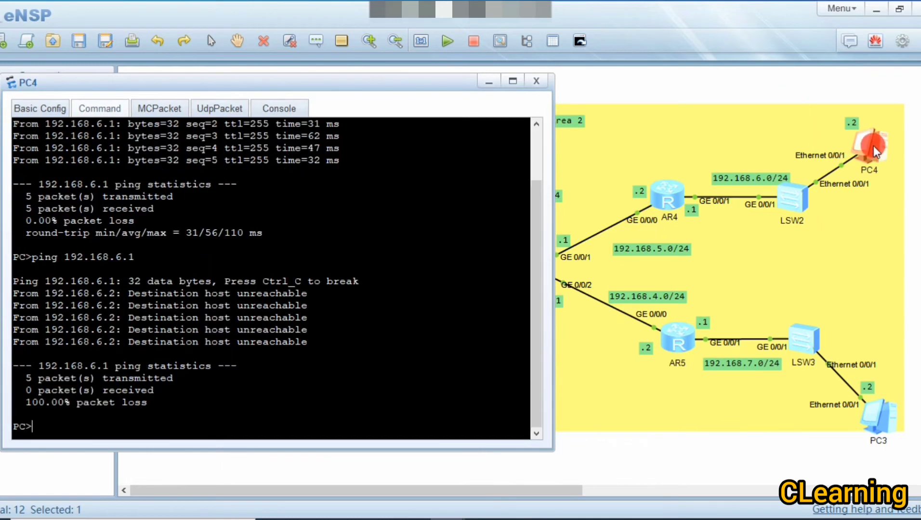
- Ping PC4's own address 192.168.6.2 from its command line, and retry the gateway 192.168.6.1
key(Up)
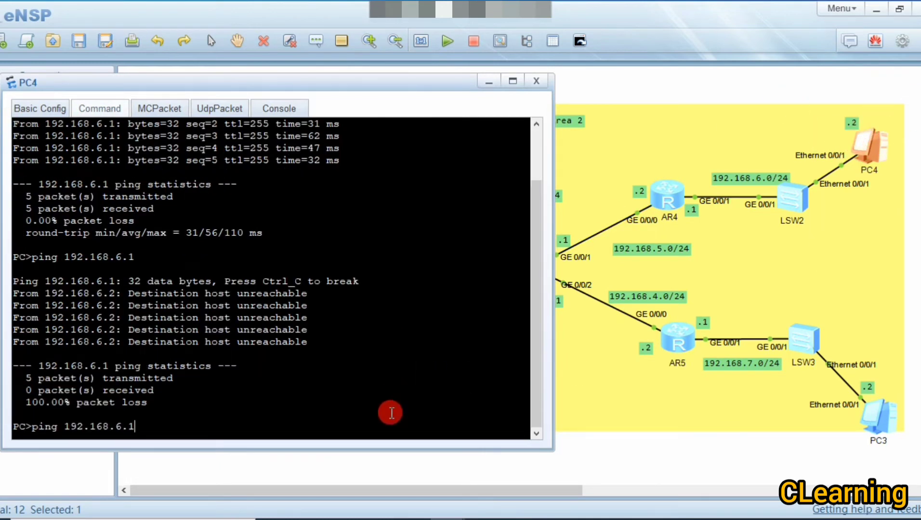
key(BackSpace)
text(2)
key(Return)
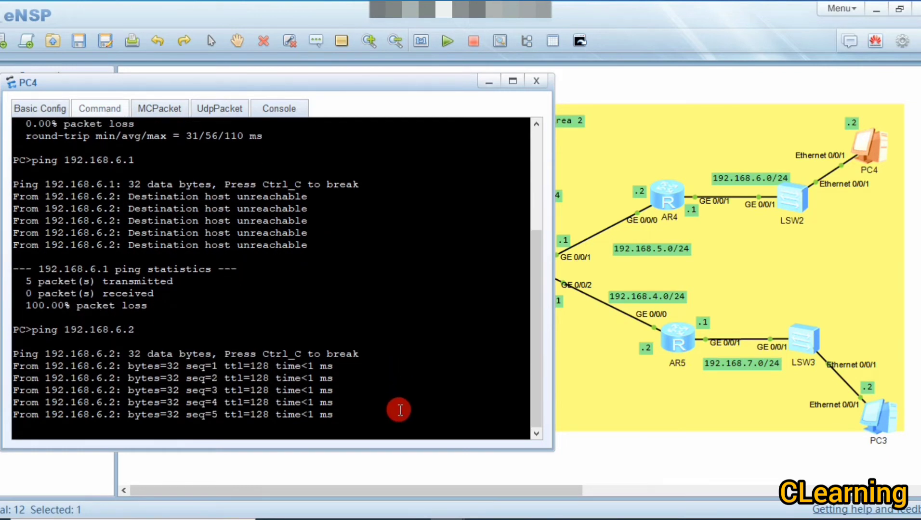
key(Up)
key(Up)
key(Return)
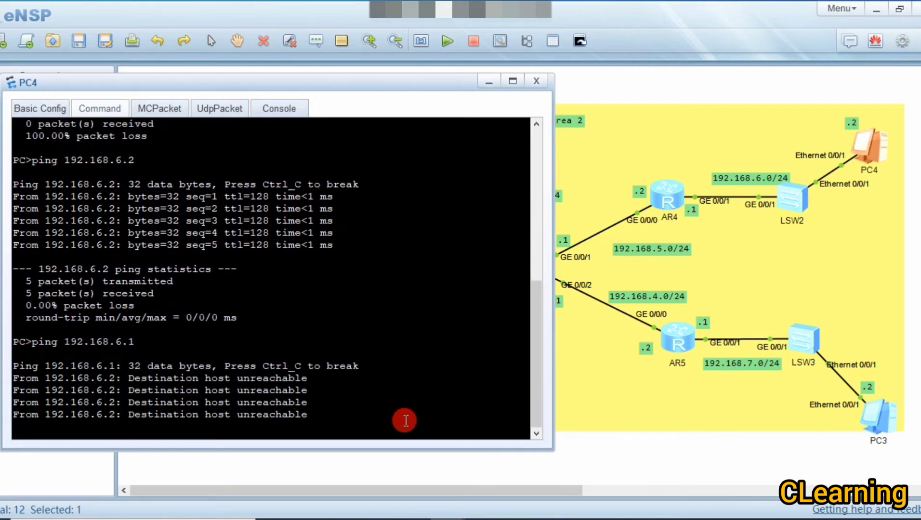
- Ping PC4's own address 192.168.6.2 two more times, reusing the earlier ping command
key(Up)
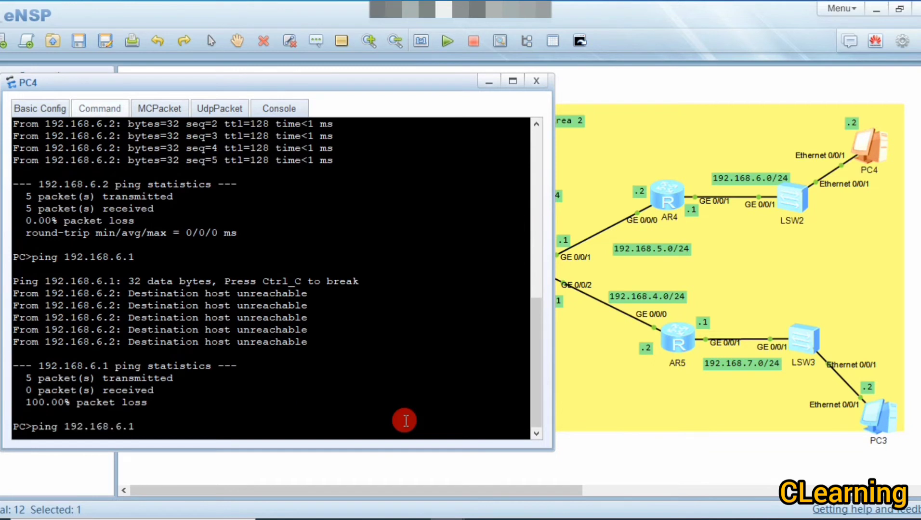
key(Up)
key(Return)
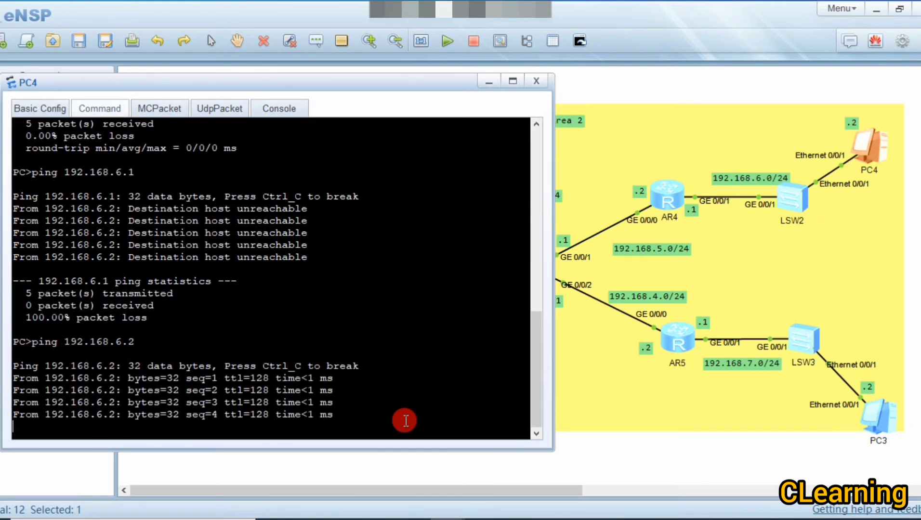
key(Up)
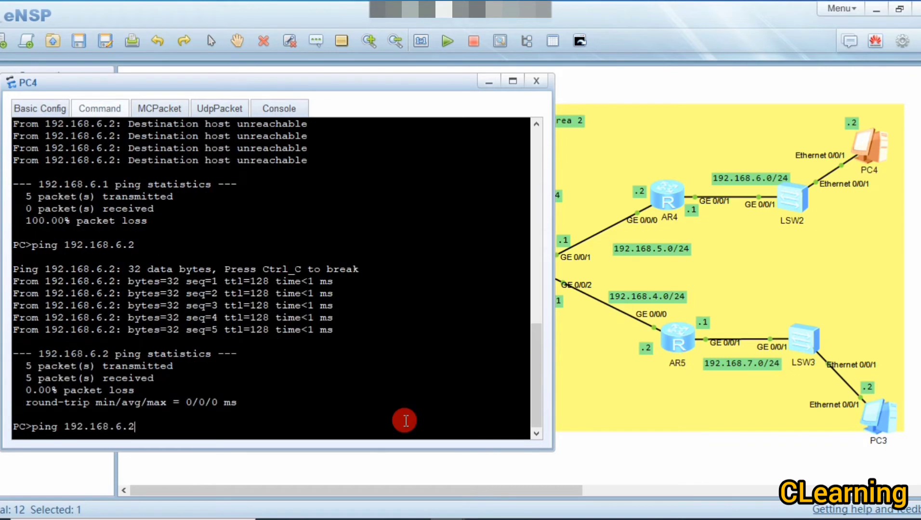
key(Return)
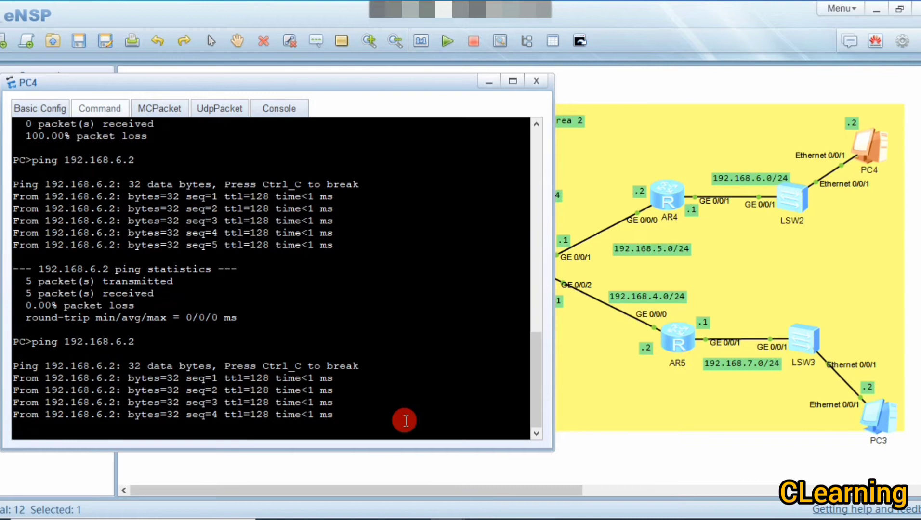
- Ping the gateway 192.168.6.1 from PC4 again
key(Up)
key(BackSpace)
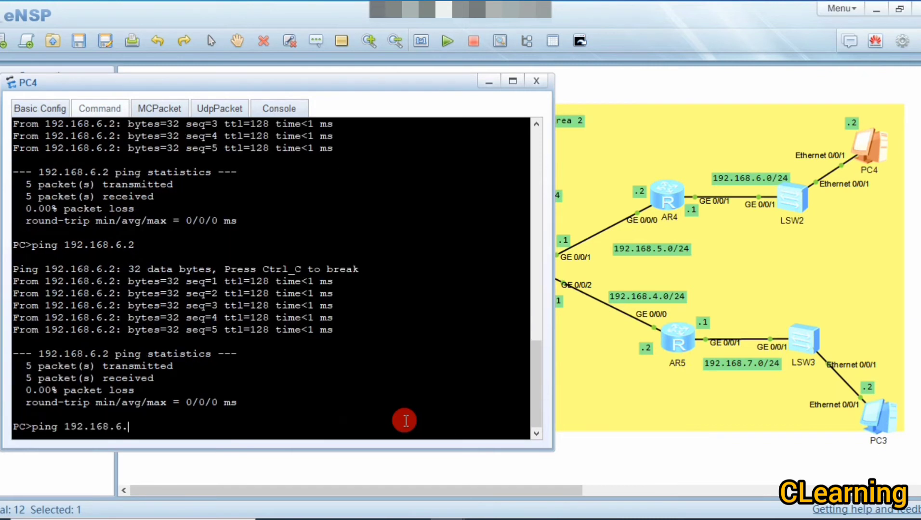
text(1)
key(Return)
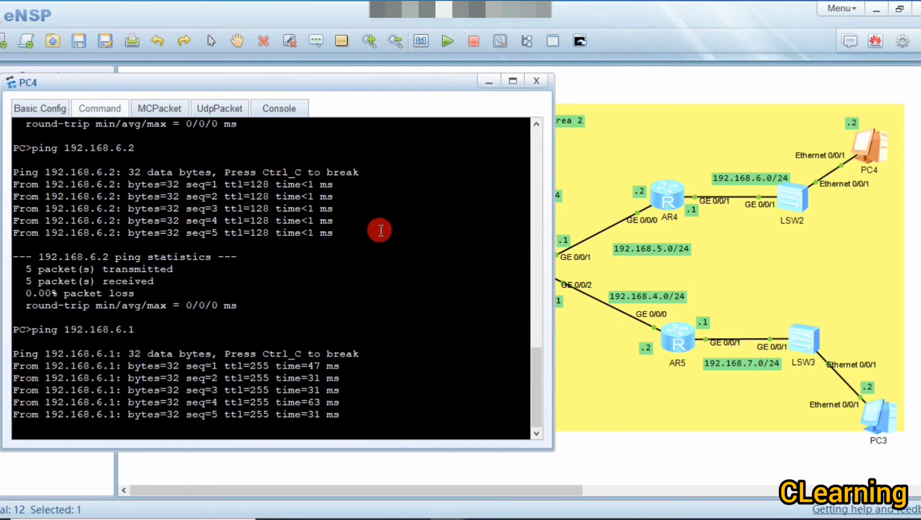
- Uncover AR6 in the topology and ping its interface address 192.168.5.1 from PC4
click(339, 84)
drag(339, 84, 310, 86)
key(Up)
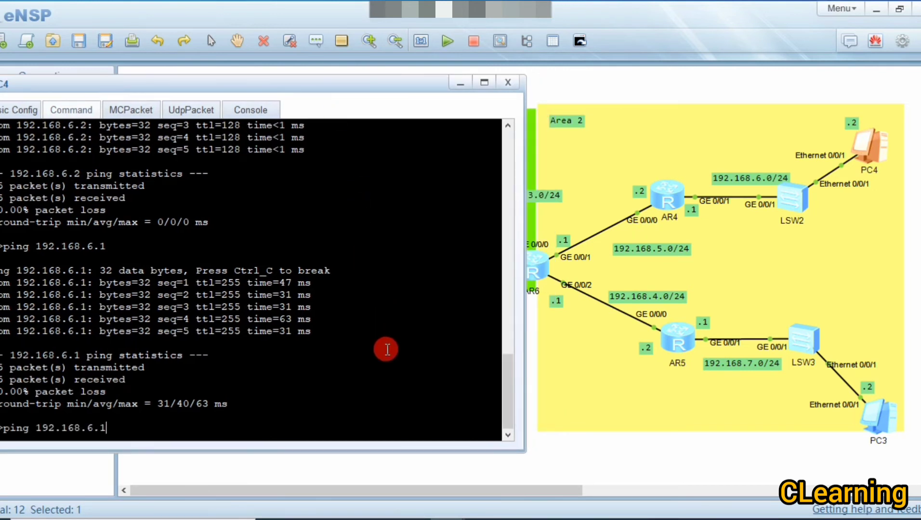
key(BackSpace)
text(2)
key(BackSpace)
key(BackSpace)
key(BackSpace)
text(5.1)
key(Return)
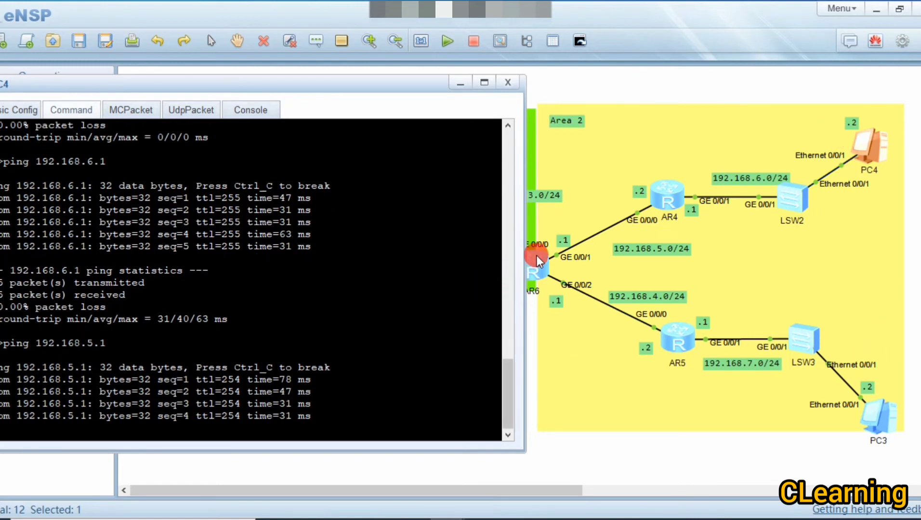
click(567, 388)
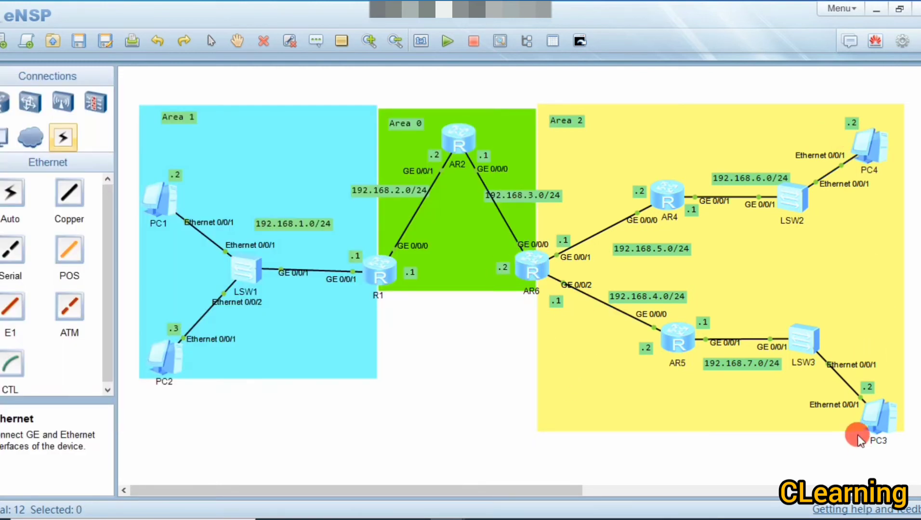
- Reopen PC3's command line and ping AR6's area 0 interface address 192.168.3.2
double_click(881, 417)
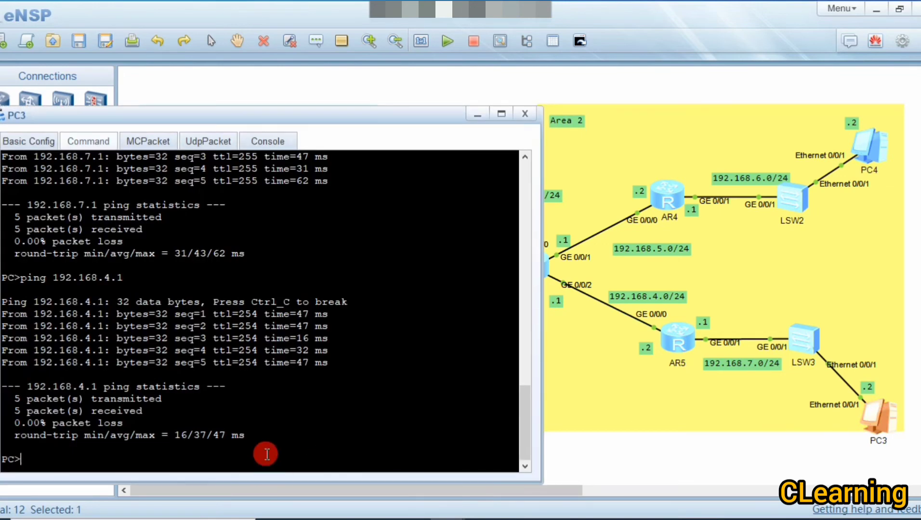
key(Up)
key(BackSpace)
key(BackSpace)
key(BackSpace)
text(3.2)
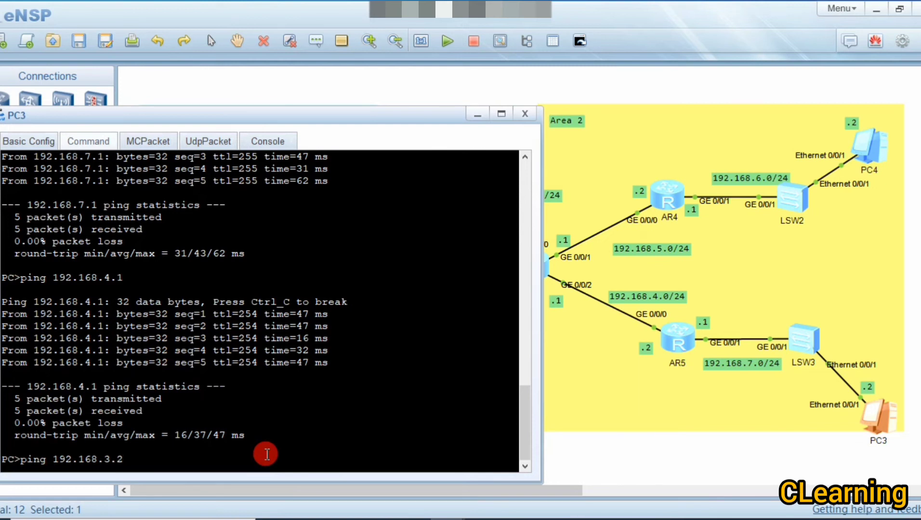
key(Return)
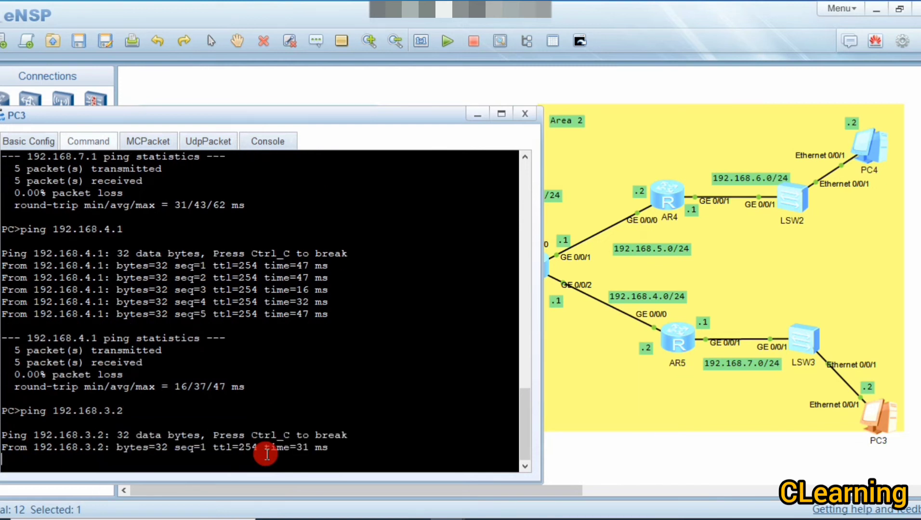
click(672, 457)
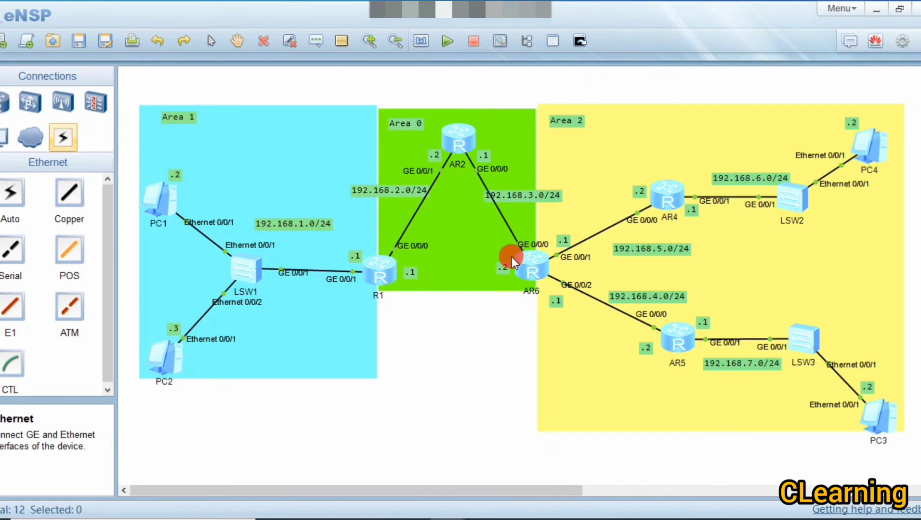
- Ping AR2's interface address 192.168.3.1 from PC3's command line, and return to the topology
double_click(867, 409)
double_click(877, 153)
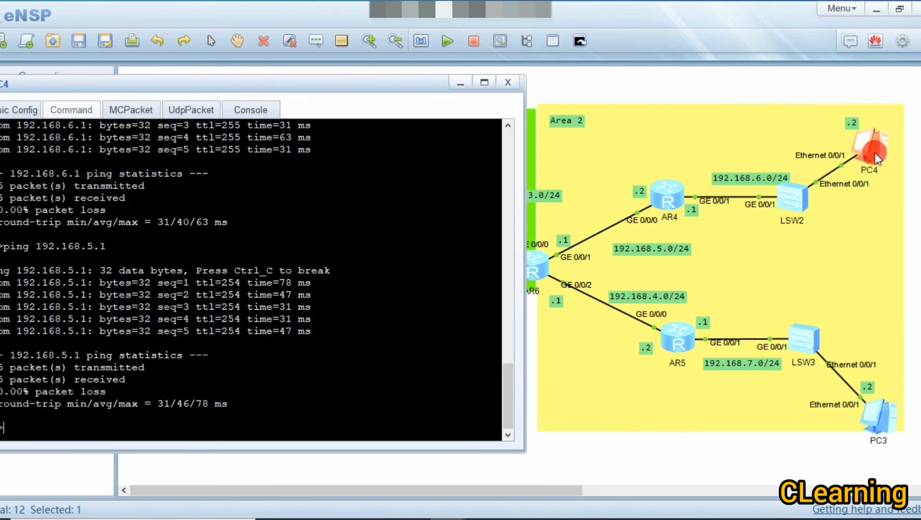
double_click(889, 420)
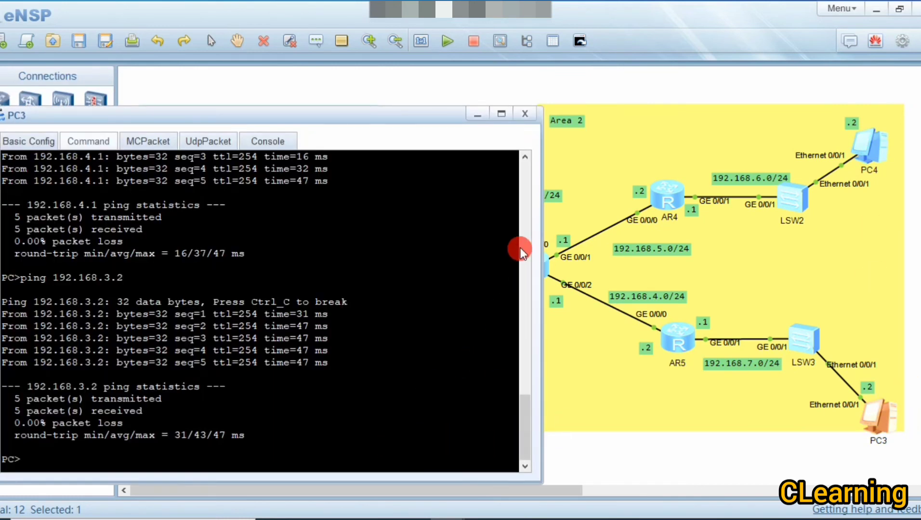
drag(417, 118, 436, 104)
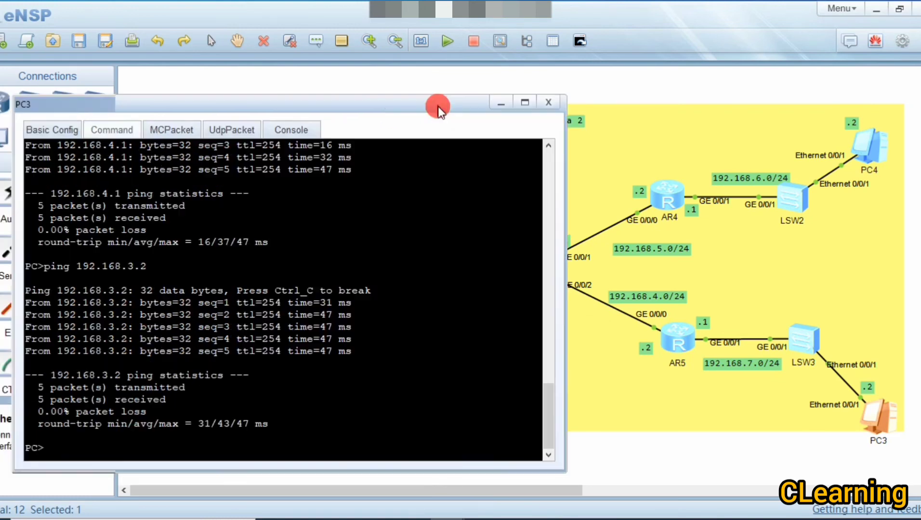
key(Up)
key(BackSpace)
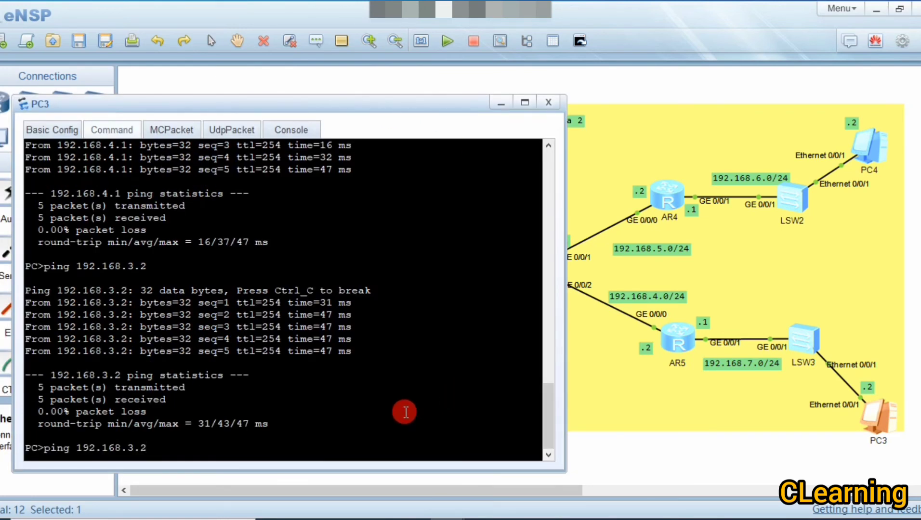
text(1)
key(Return)
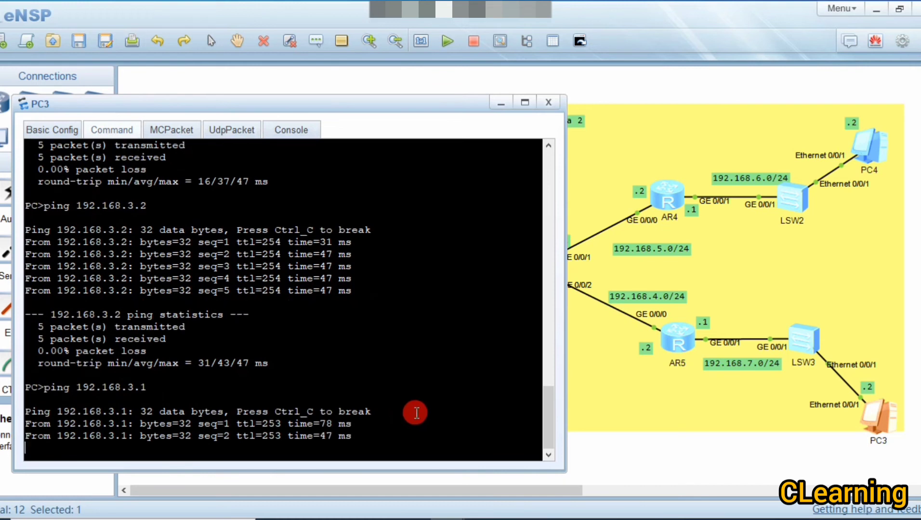
click(644, 434)
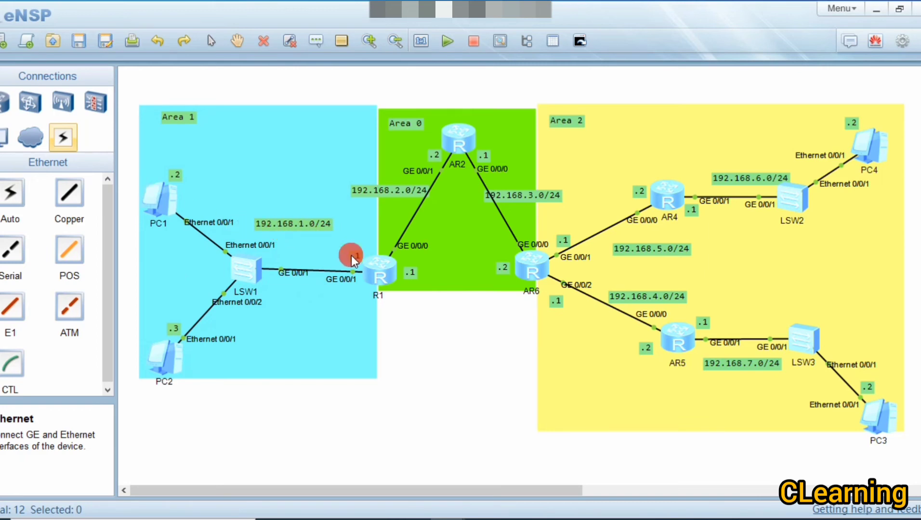
- Ping PC1's address 192.168.1.2 in area 1 from PC3's command line, and return to the topology
double_click(883, 417)
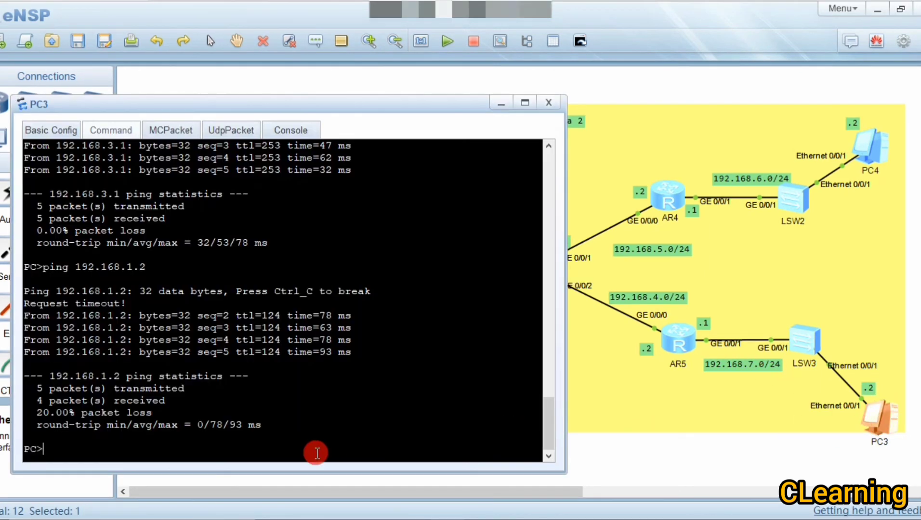
key(Up)
key(Return)
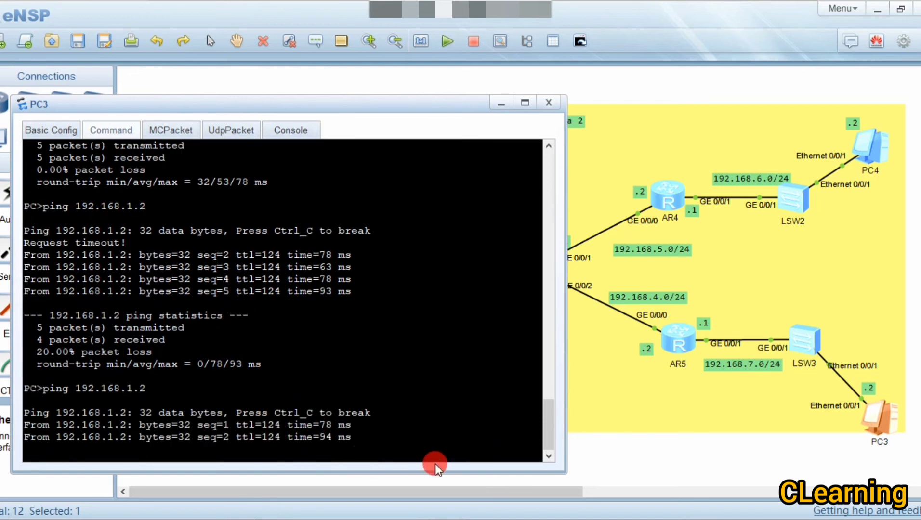
click(612, 453)
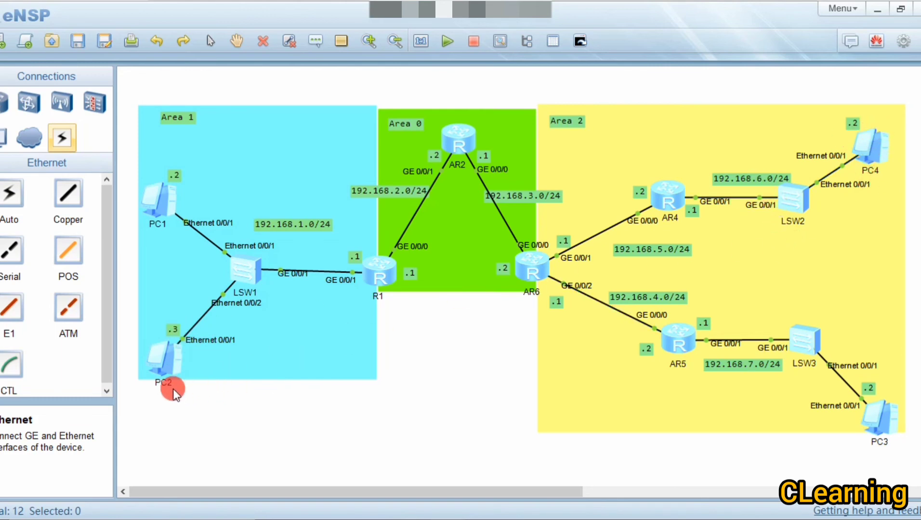
- Open PC2's command line, ping PC4's address 192.168.6.2 in area 2, and return to the topology
double_click(166, 361)
key(Up)
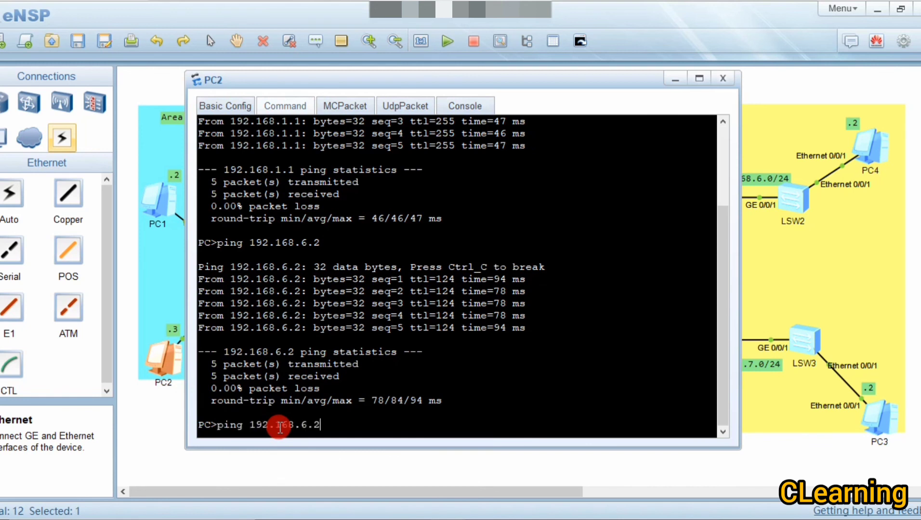
key(Return)
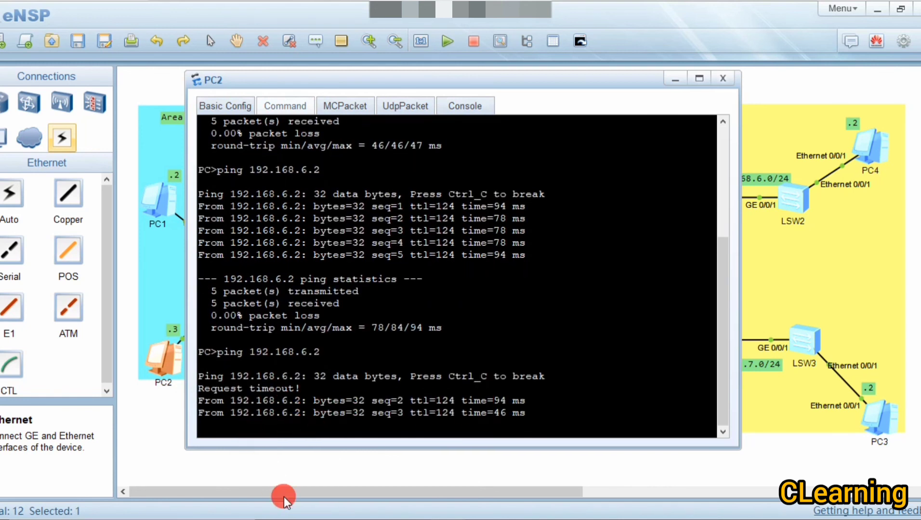
click(280, 474)
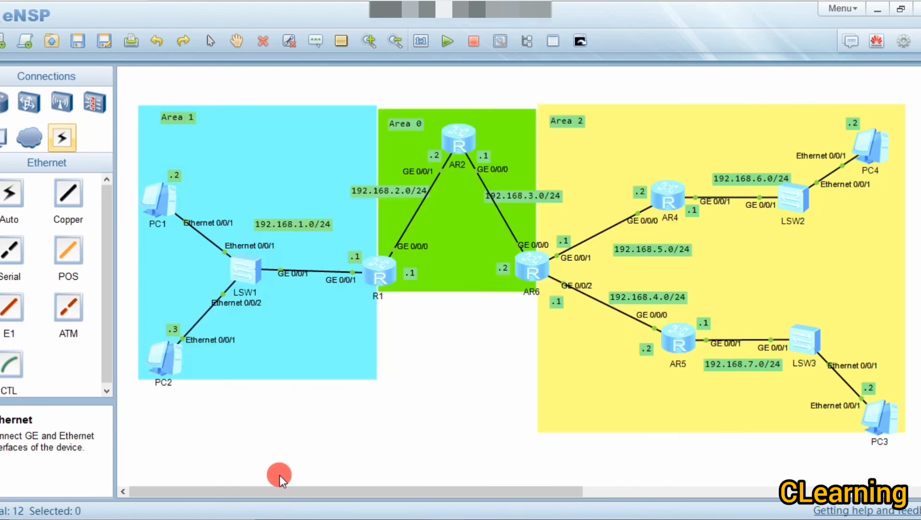